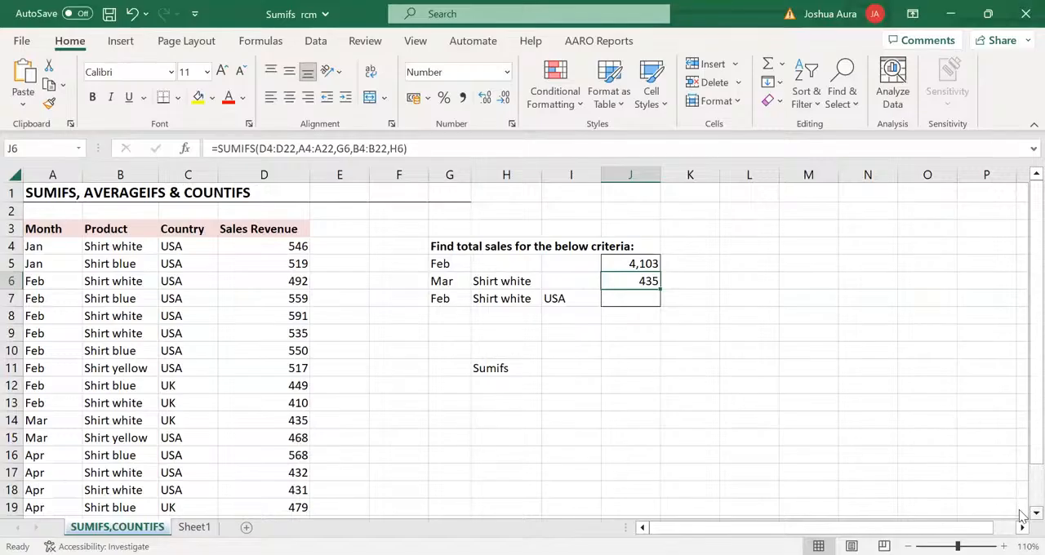
# Total the Sales Revenue values D4:D22 in cell D23 with AutoSum and make the total bold
pyautogui.scroll(-2, 1020, 516)
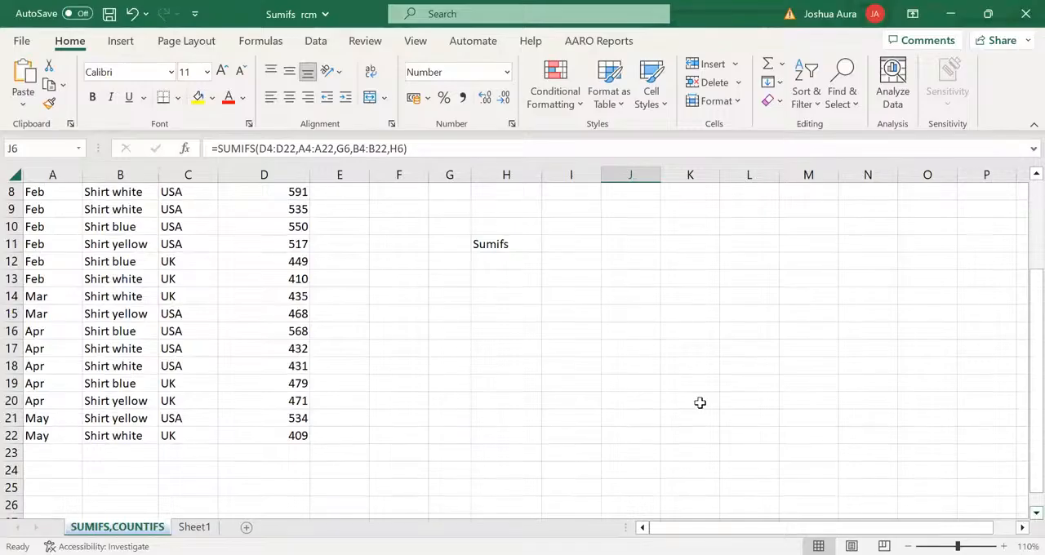
pyautogui.click(288, 454)
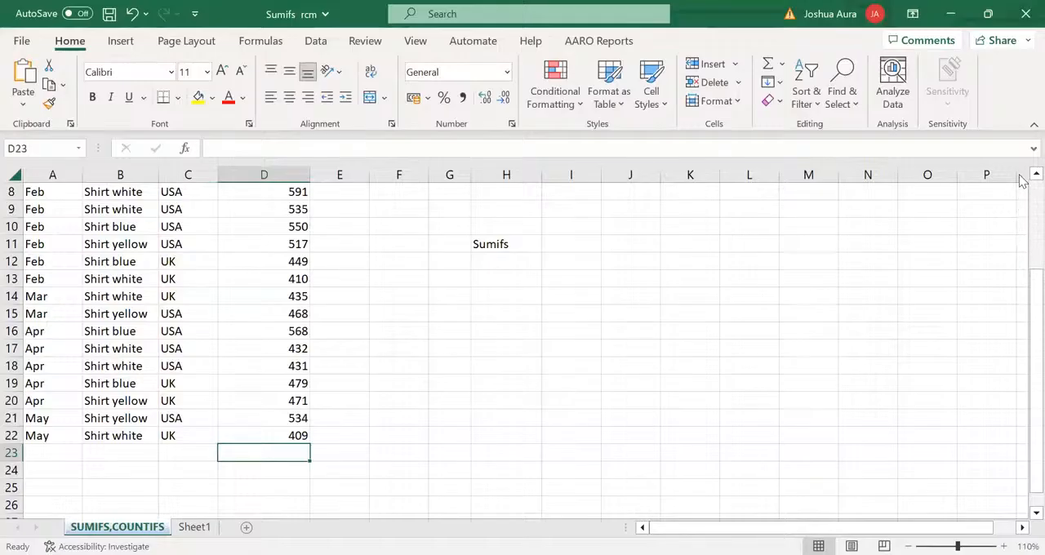
pyautogui.scroll(3, 1022, 179)
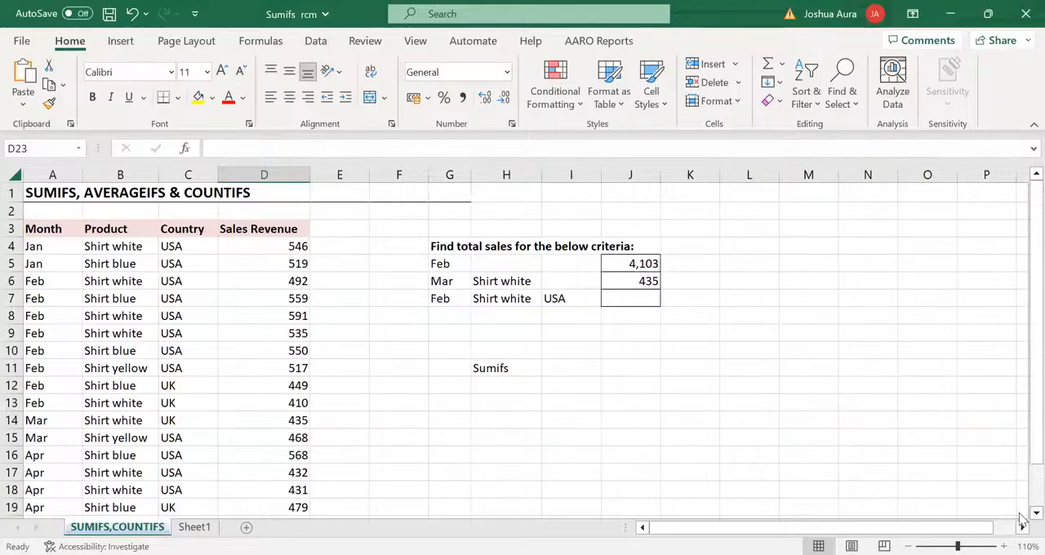
pyautogui.scroll(-3, 1021, 516)
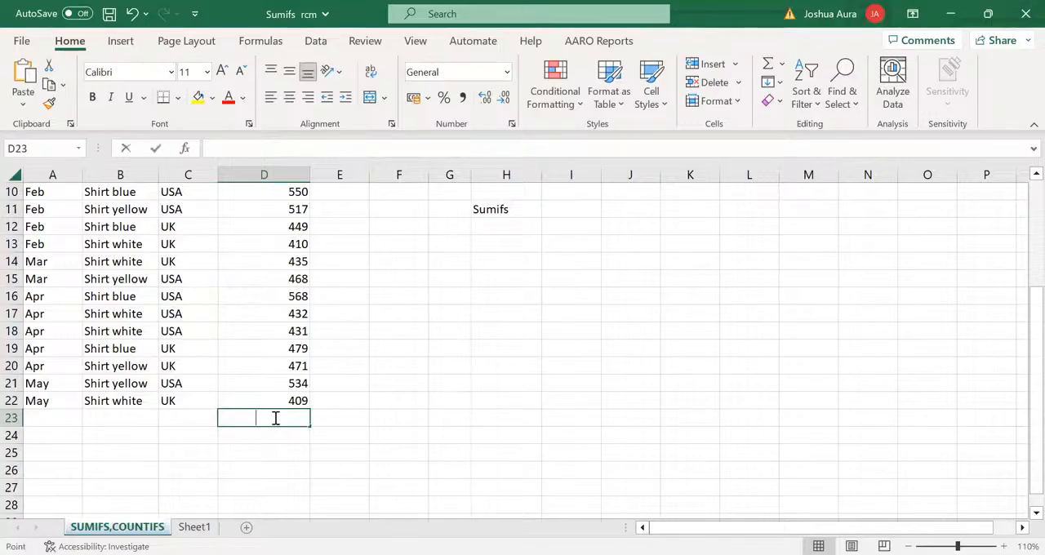
pyautogui.hotkey('alt', '=')
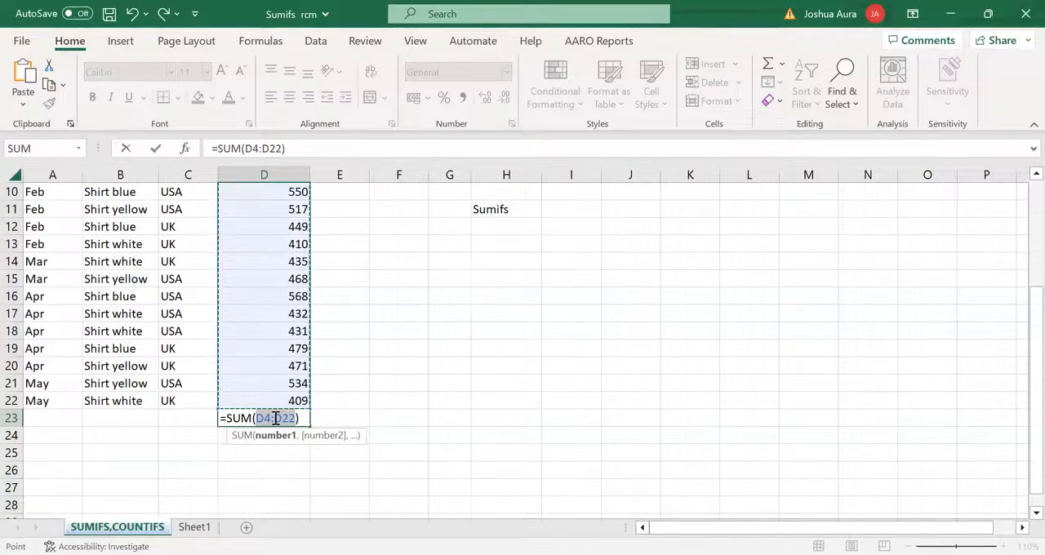
pyautogui.press('Return')
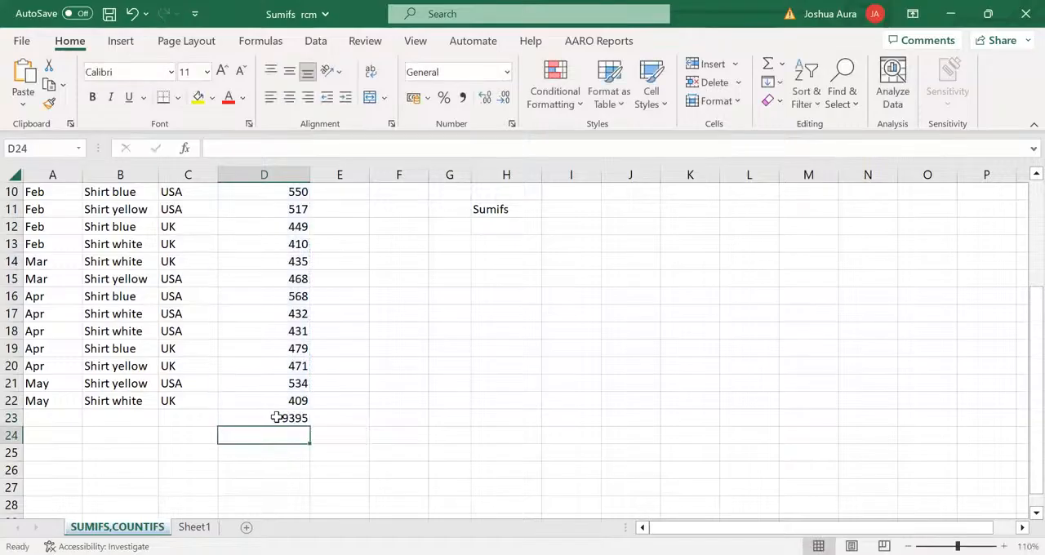
pyautogui.click(277, 418)
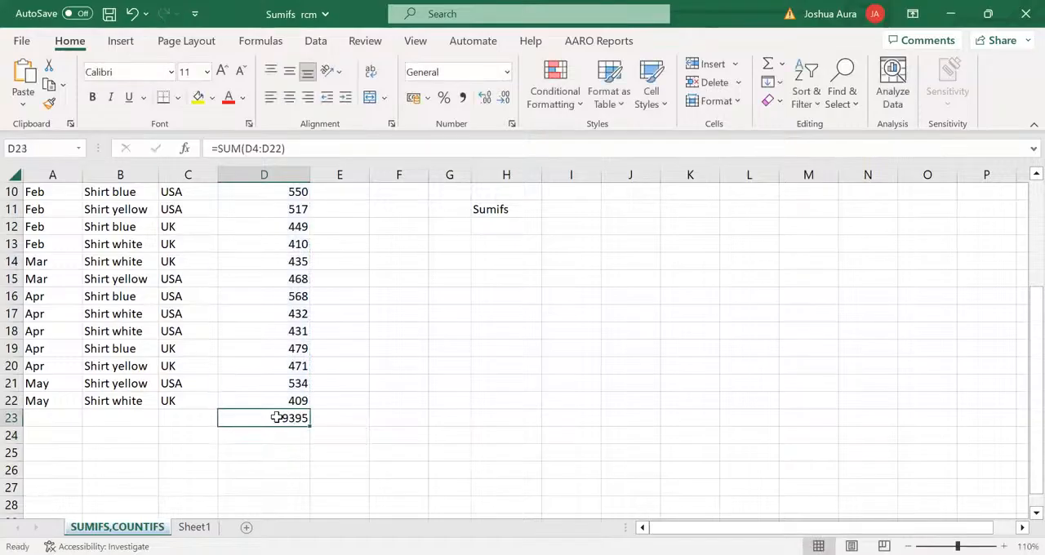
pyautogui.hotkey('ctrl', 'b')
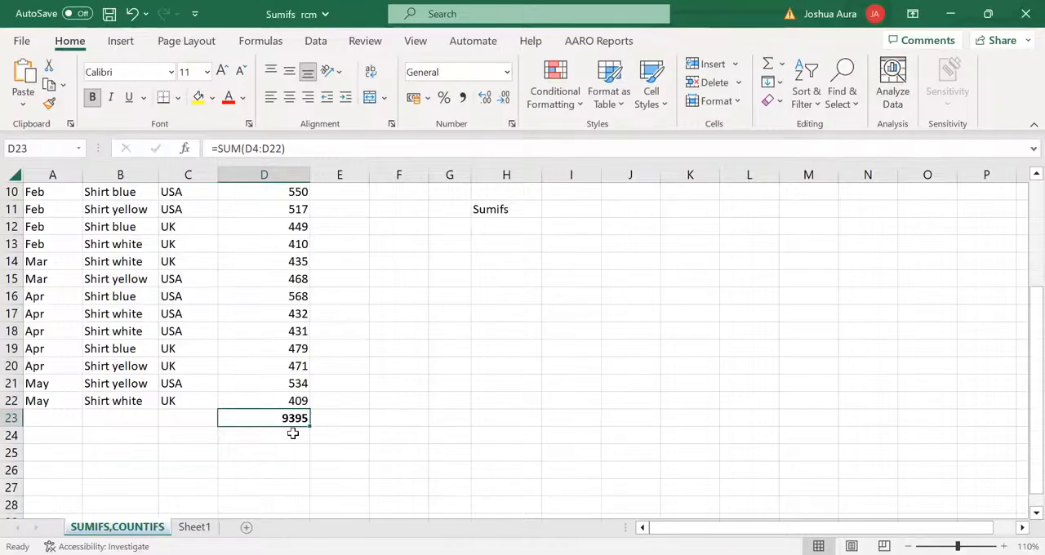
# Enter the note "ALT =" in cell H21
pyautogui.click(487, 386)
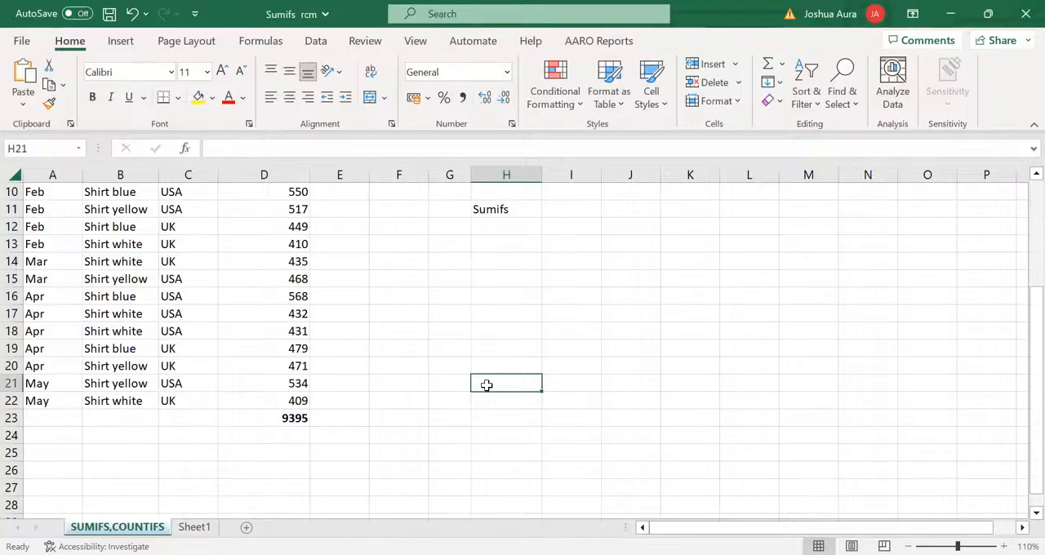
pyautogui.write('A')
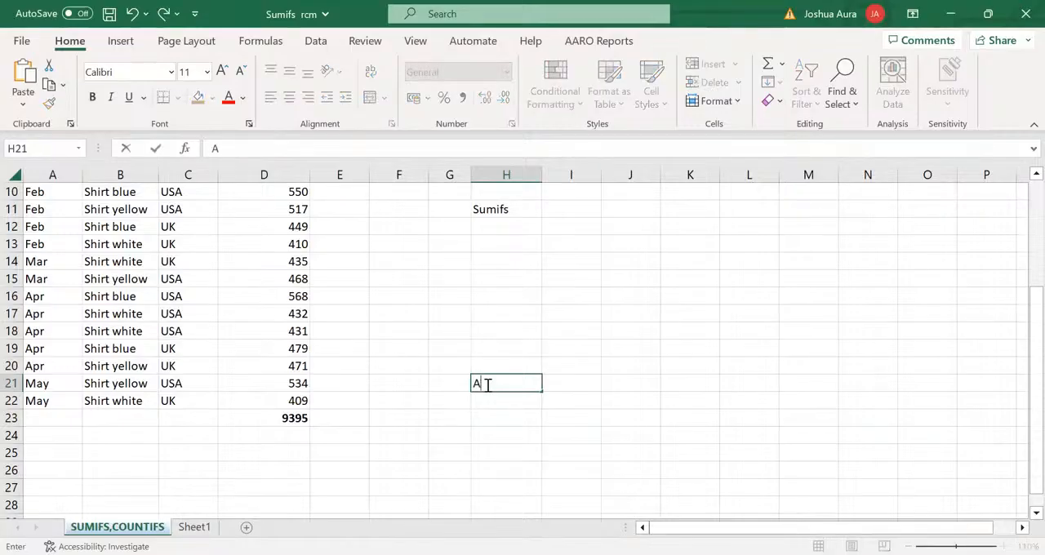
pyautogui.write('LT =')
pyautogui.press('Return')
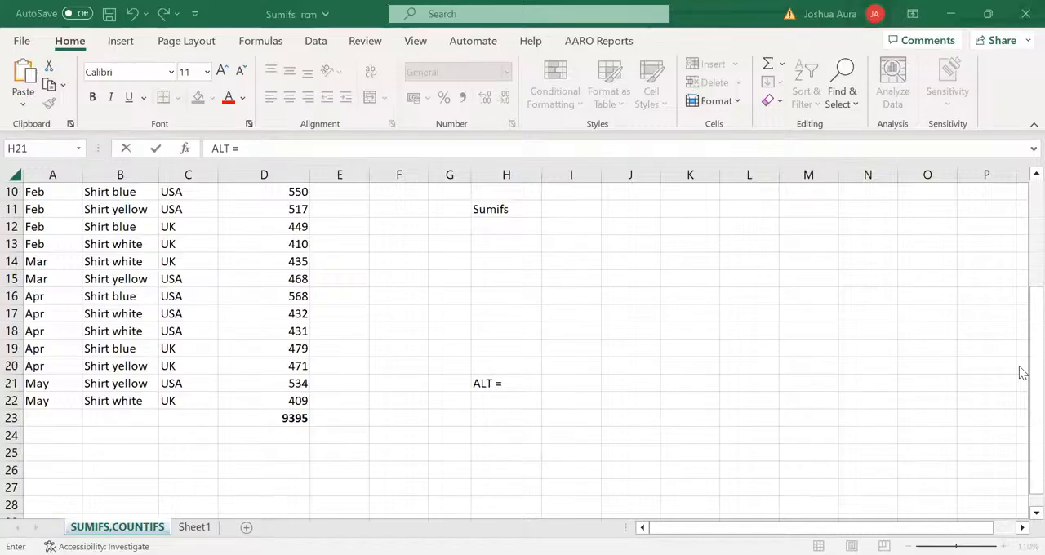
# Delete the Sales Revenue total from cell D23 and keep that empty cell selected
pyautogui.moveTo(1021, 307); pyautogui.dragTo(1020, 201)
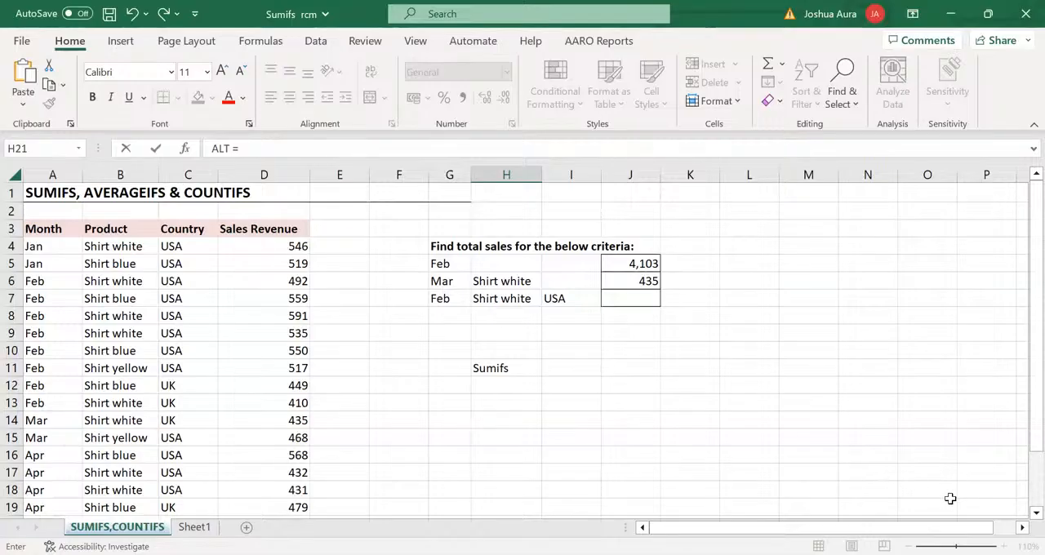
pyautogui.scroll(-4, 1034, 513)
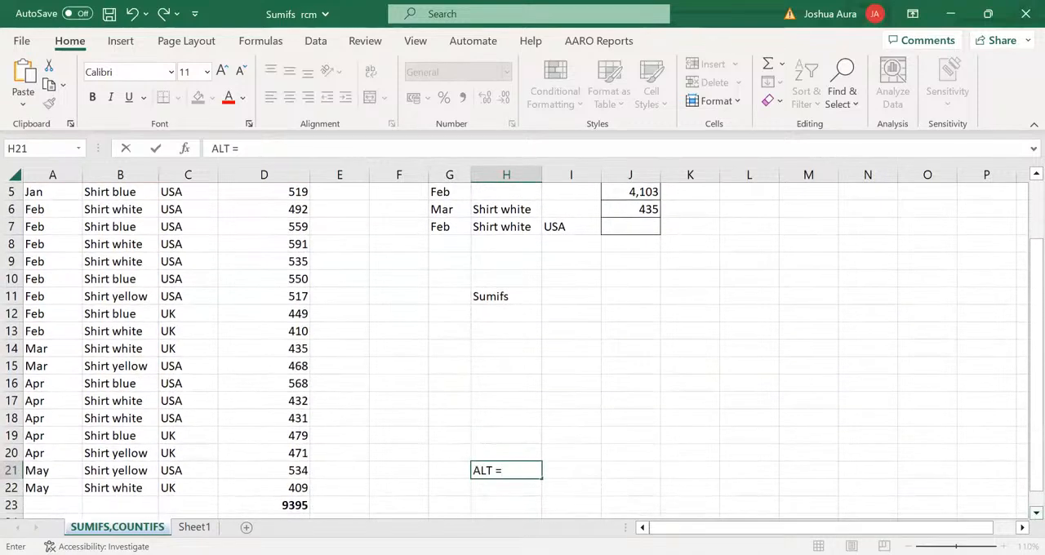
pyautogui.click(287, 504)
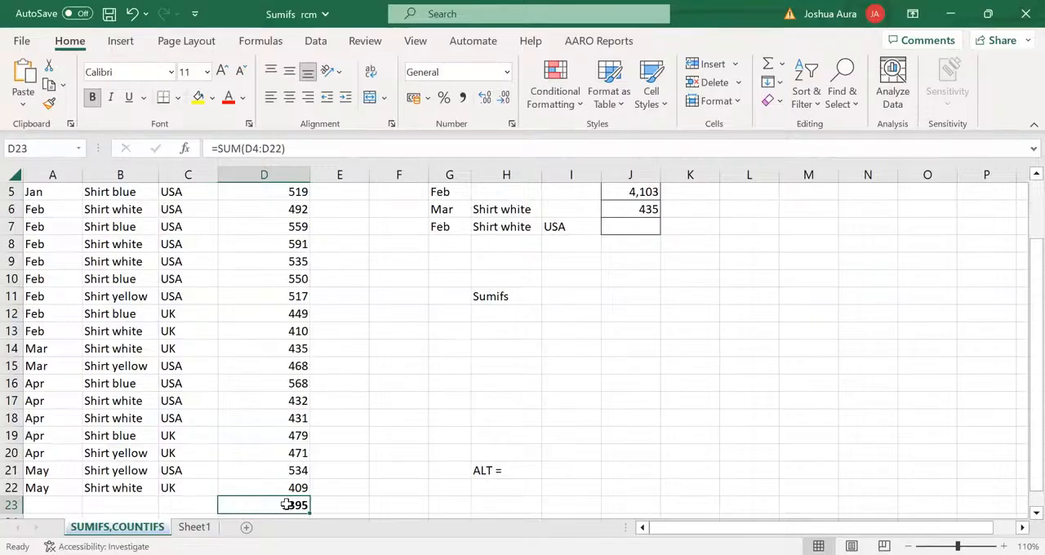
pyautogui.press('Delete')
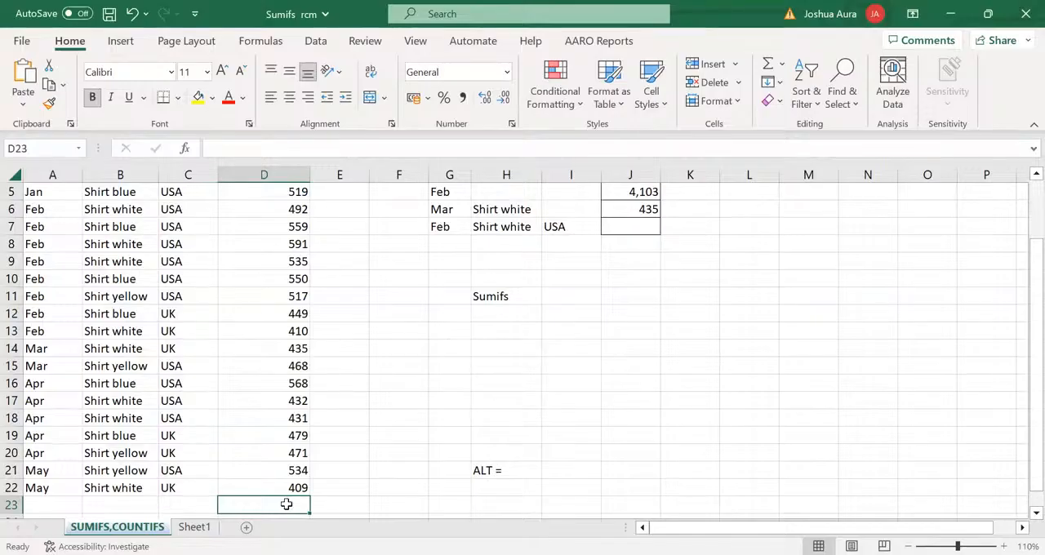
pyautogui.click(341, 504)
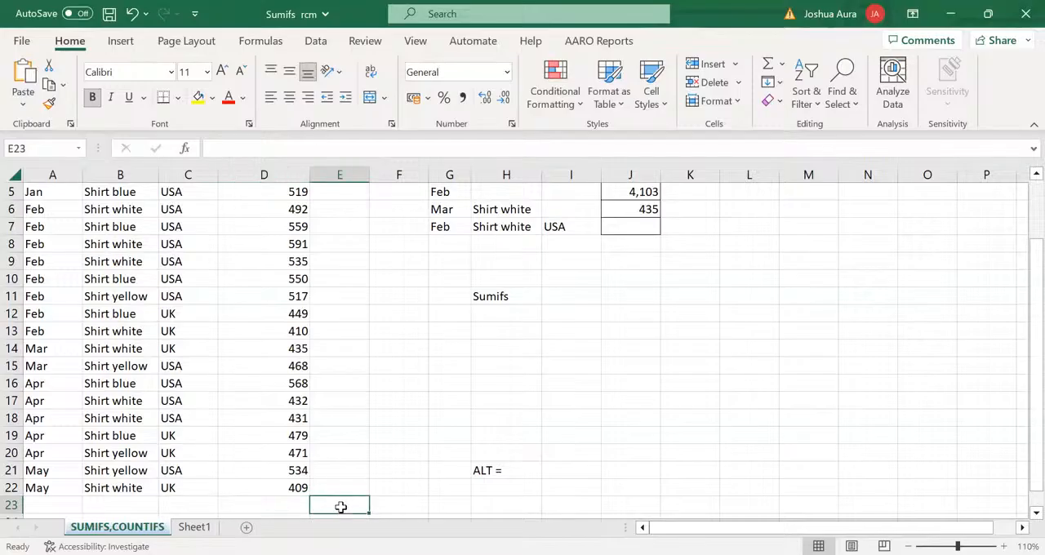
pyautogui.click(284, 506)
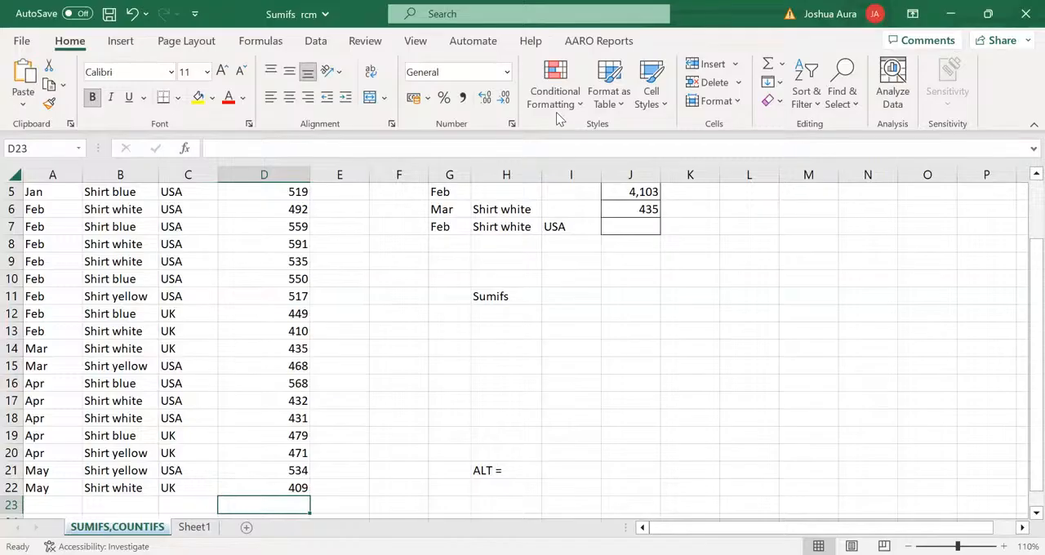
pyautogui.hotkey('alt', 'Tab')
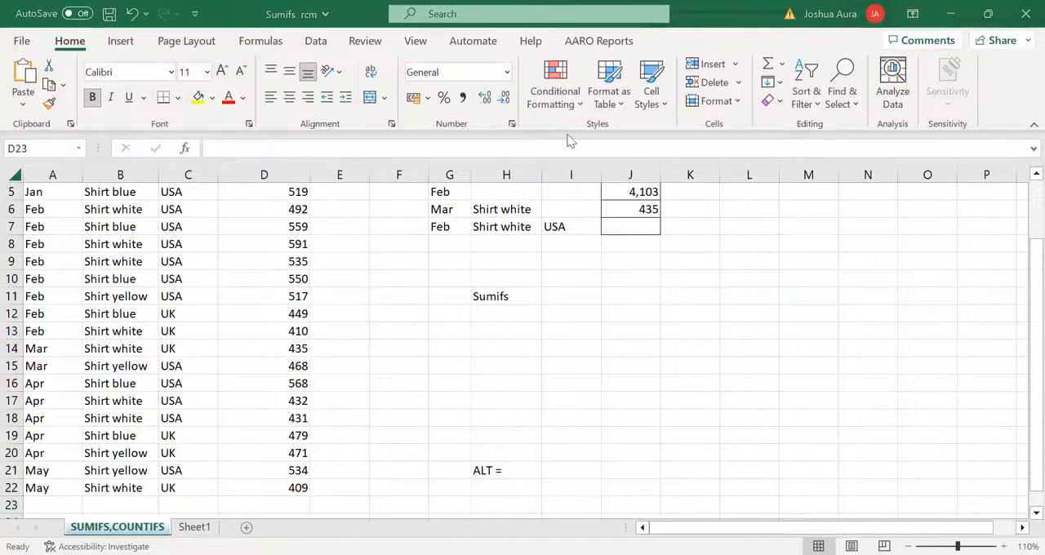
# Insert an AutoSum of D4:D22 in the empty cell D23 below the Sales Revenue column
pyautogui.click(277, 504)
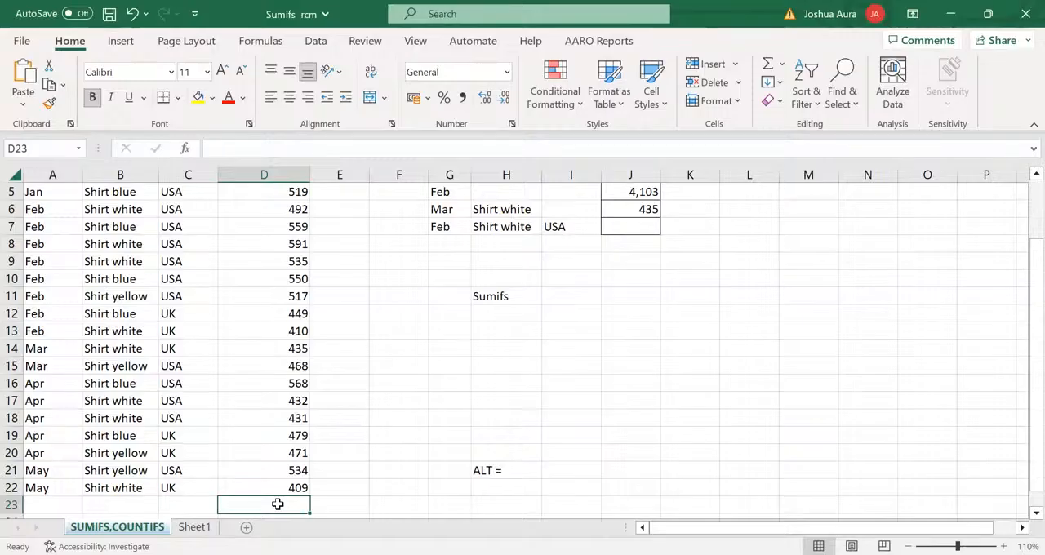
pyautogui.hotkey('alt', '=')
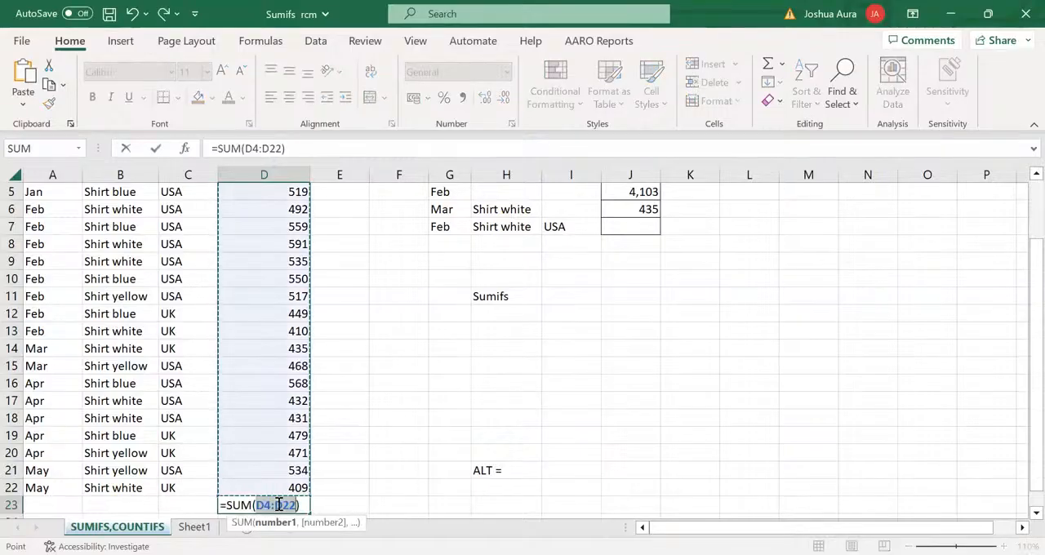
pyautogui.press('Return')
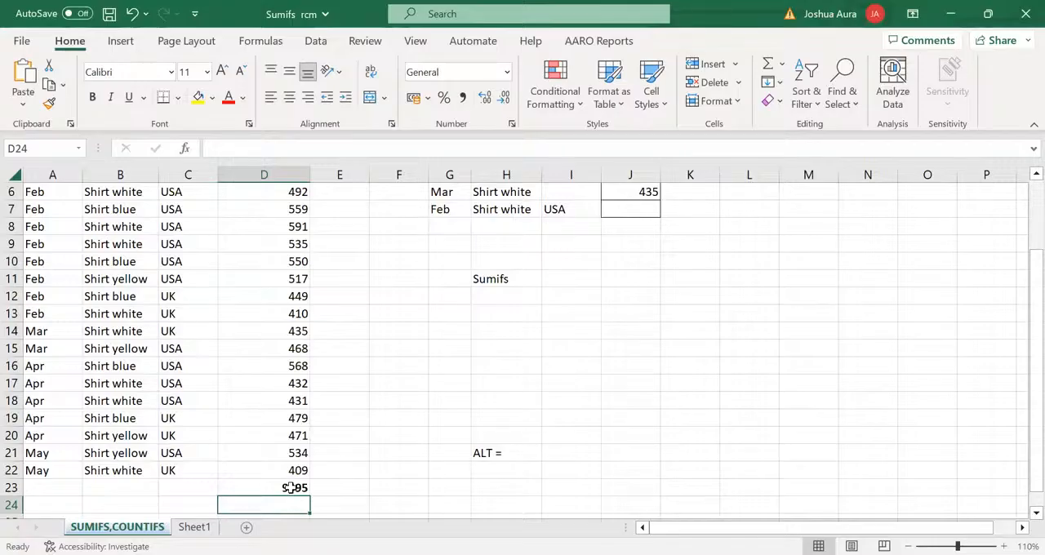
pyautogui.click(292, 488)
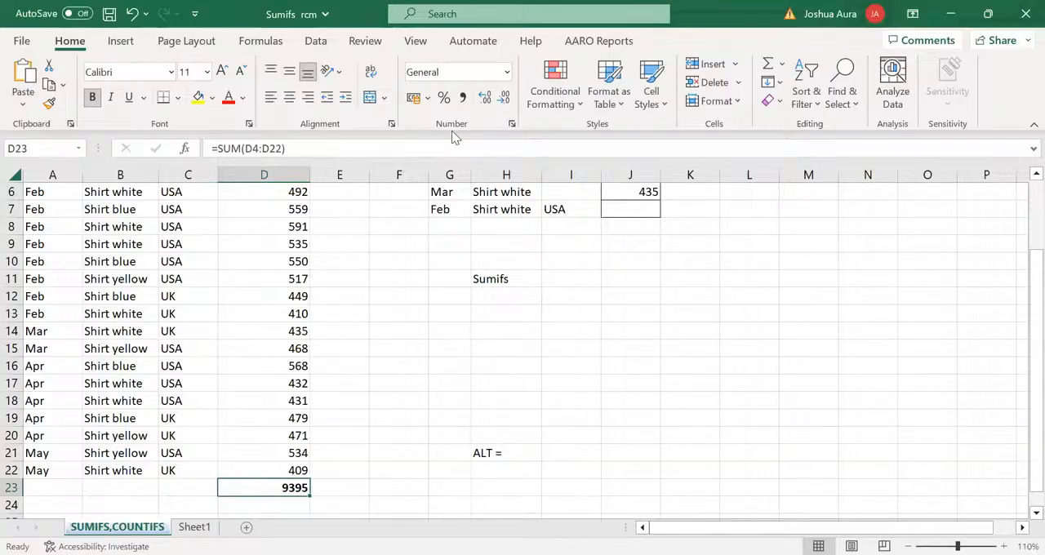
pyautogui.hotkey('alt', 'Tab')
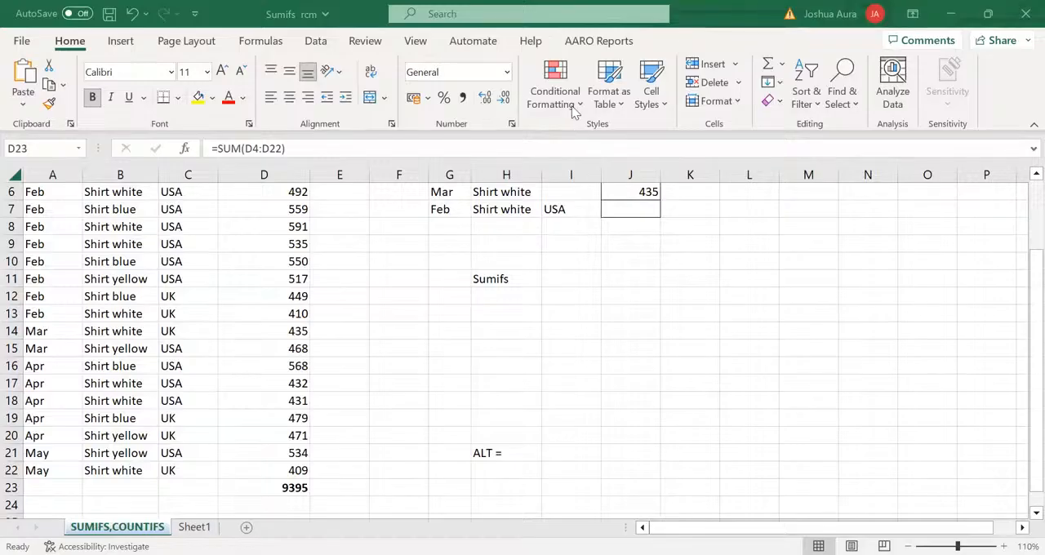
# Inspect the SUM formula in cell D23, clear the cell, and recreate the D4:D22 total with AutoSum
pyautogui.doubleClick(285, 487)
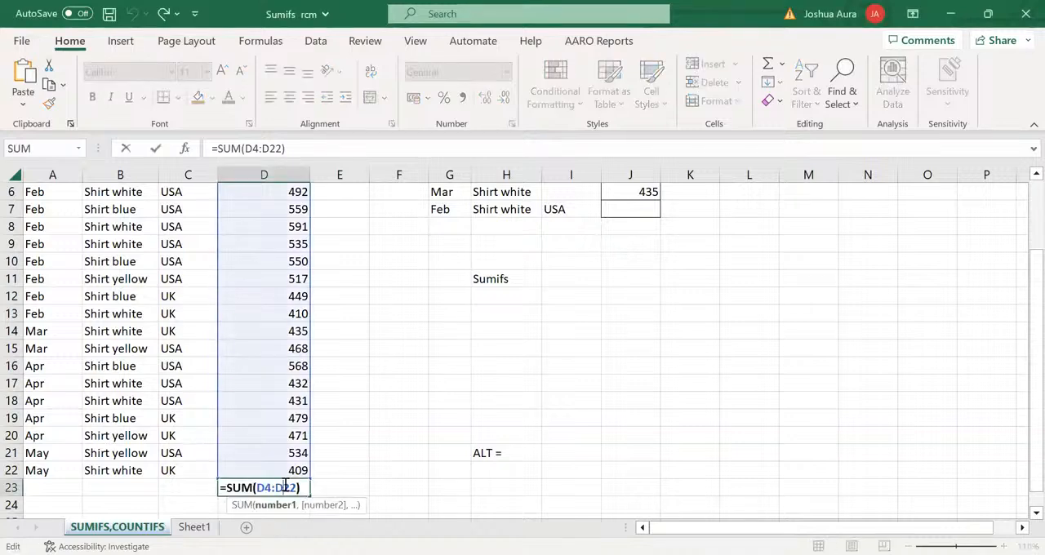
pyautogui.press('Escape')
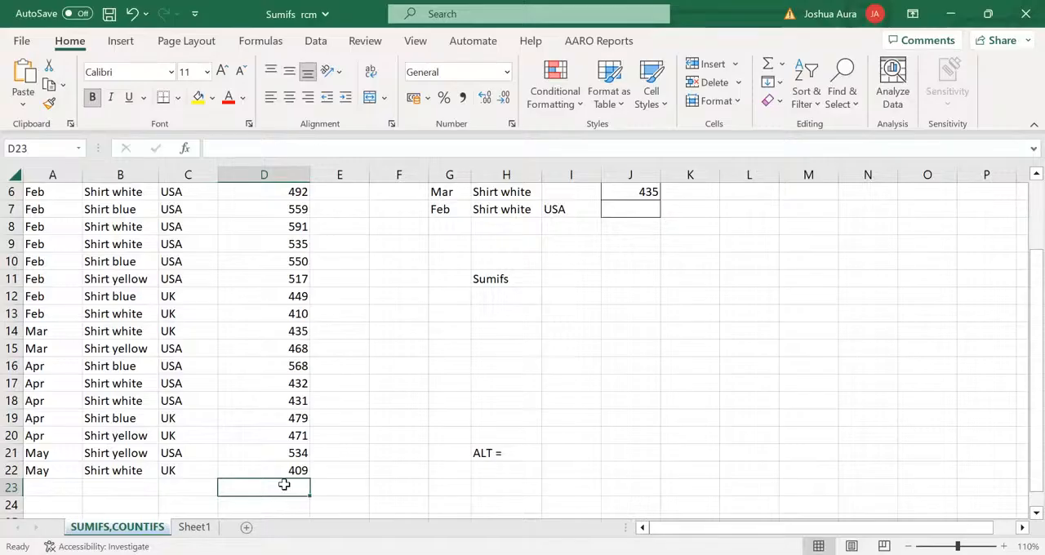
pyautogui.hotkey('alt', '=')
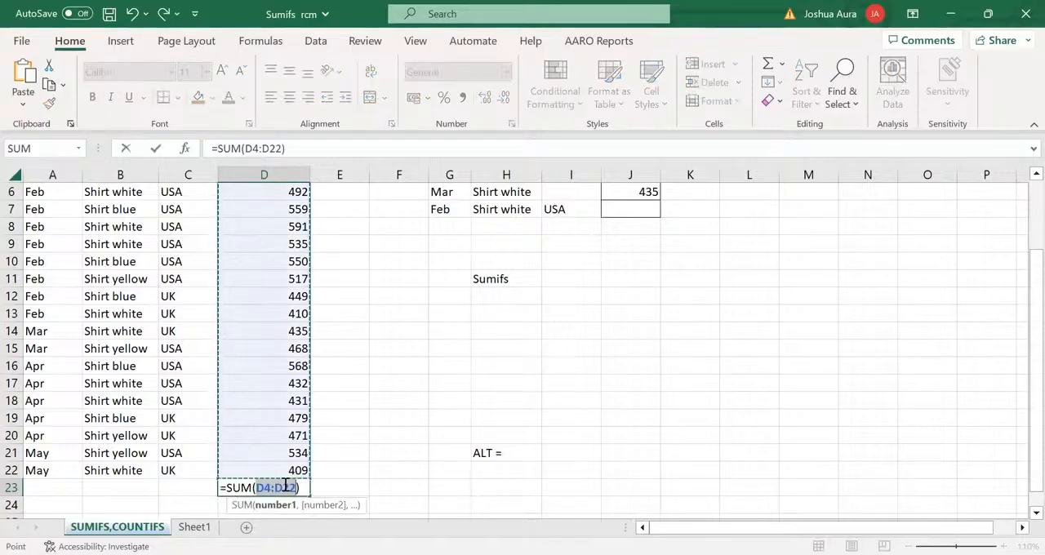
pyautogui.press('Return')
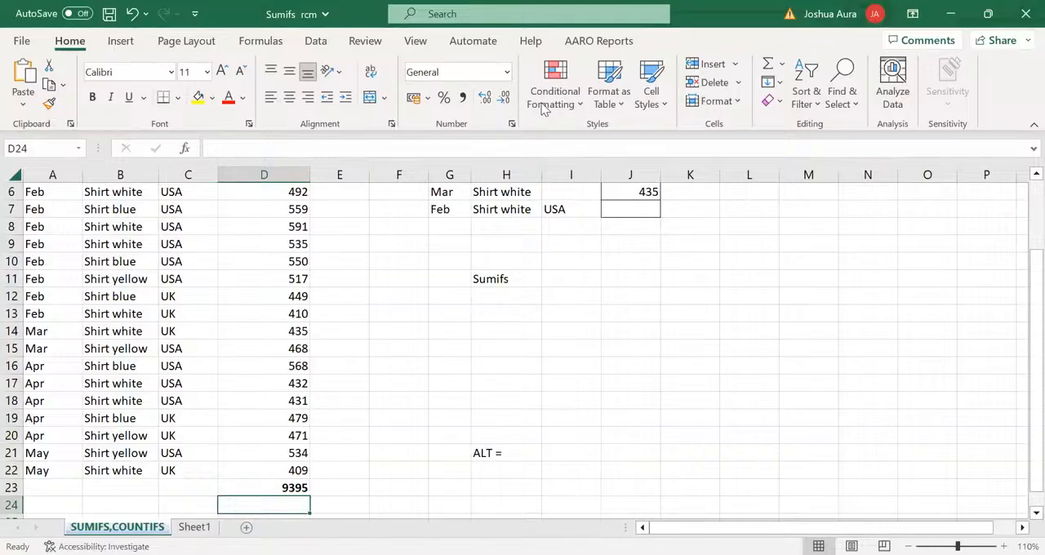
pyautogui.hotkey('alt', 'Tab')
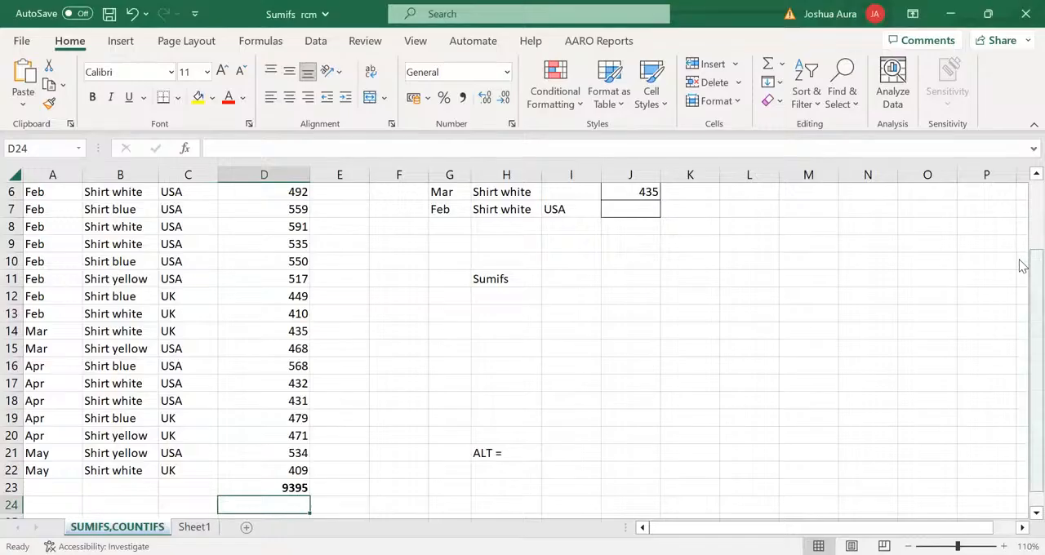
# Enter the month label Feb in cell H12, directly below the Sumifs label
pyautogui.scroll(2, 1024, 229)
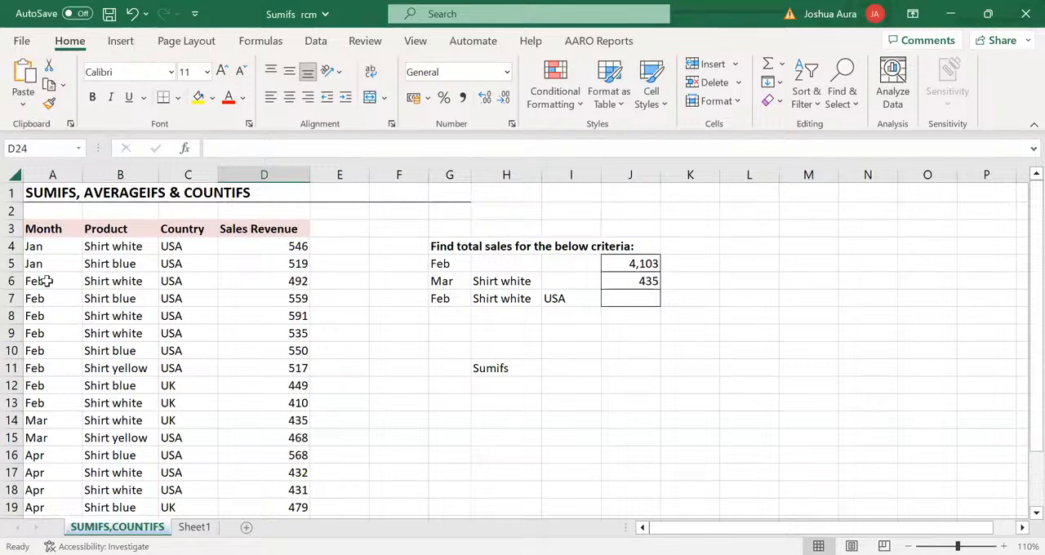
pyautogui.click(493, 385)
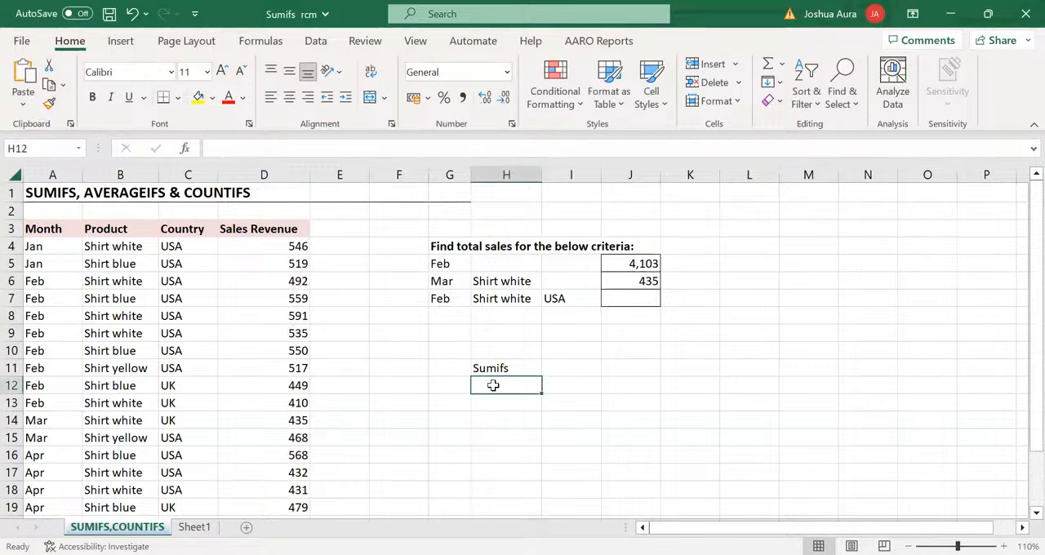
pyautogui.write('Feb')
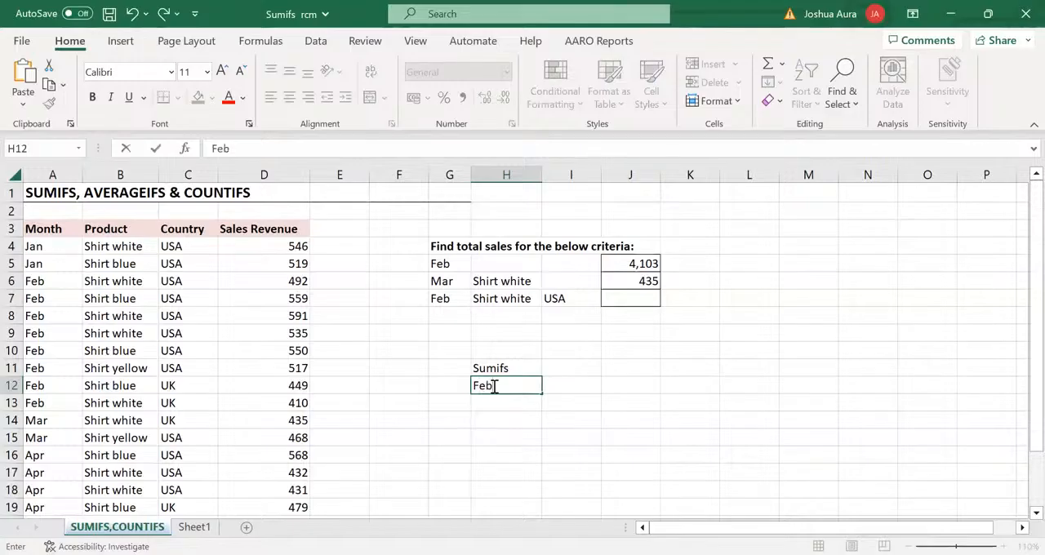
# Add the February sales individually in cell I12 with the formula =D6+D7+D8+D9+D10+D11+D12+D13
pyautogui.click(568, 393)
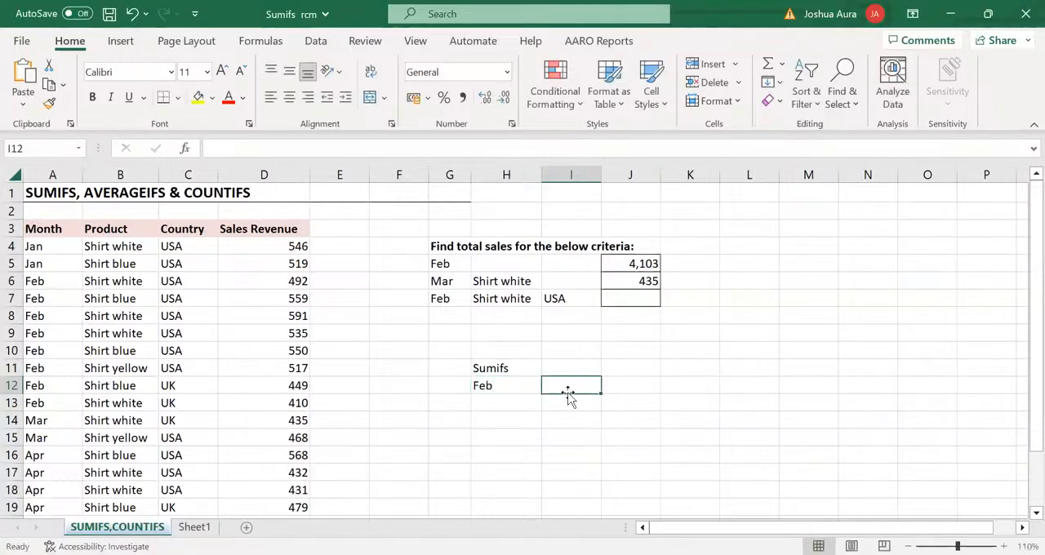
pyautogui.write('=')
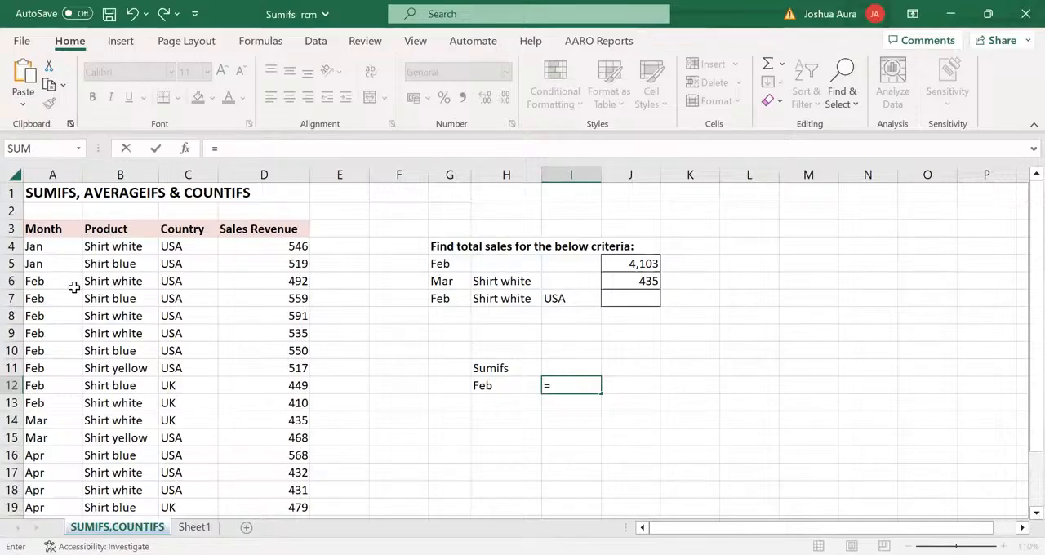
pyautogui.click(298, 281)
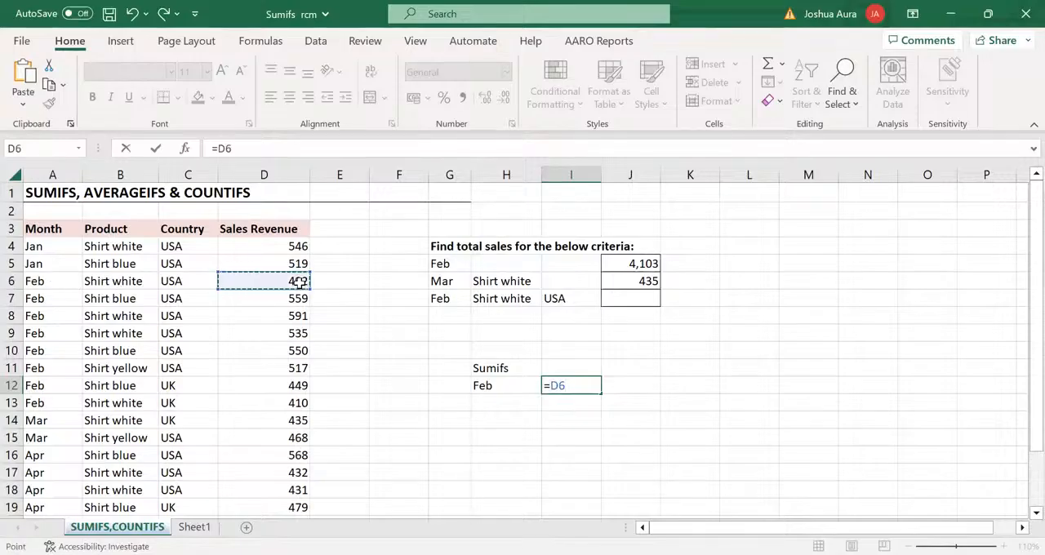
pyautogui.write('+')
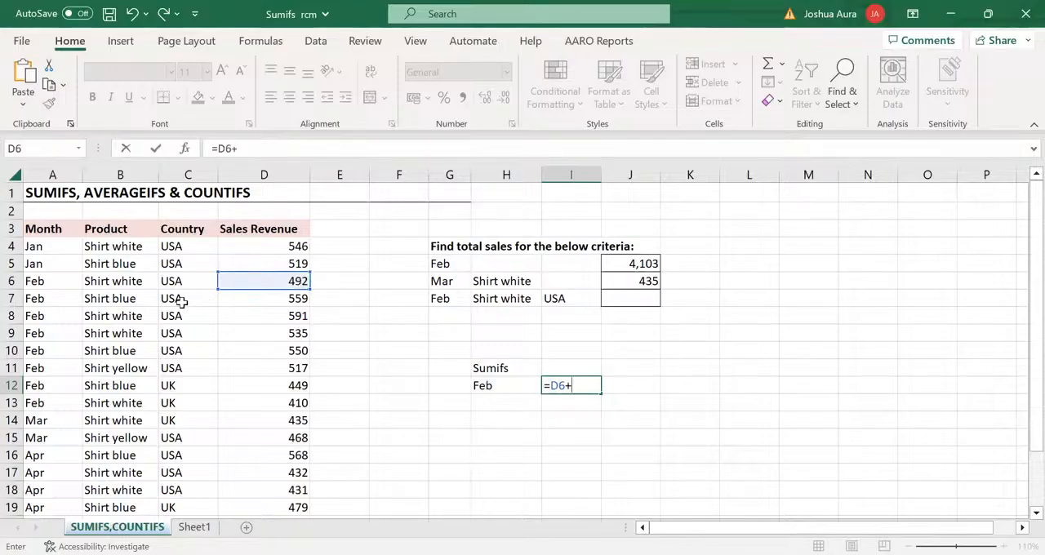
pyautogui.click(304, 299)
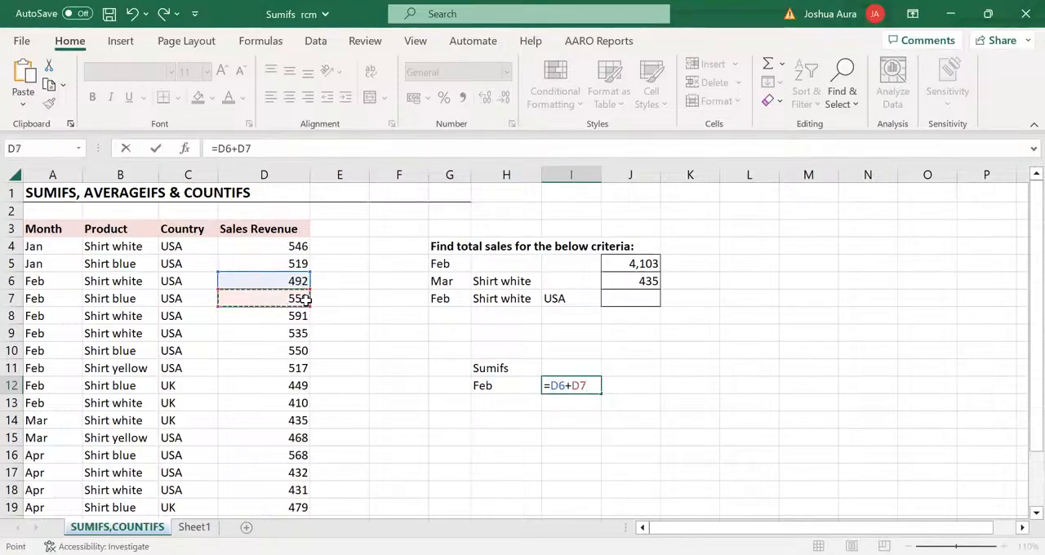
pyautogui.write('+')
pyautogui.click(300, 317)
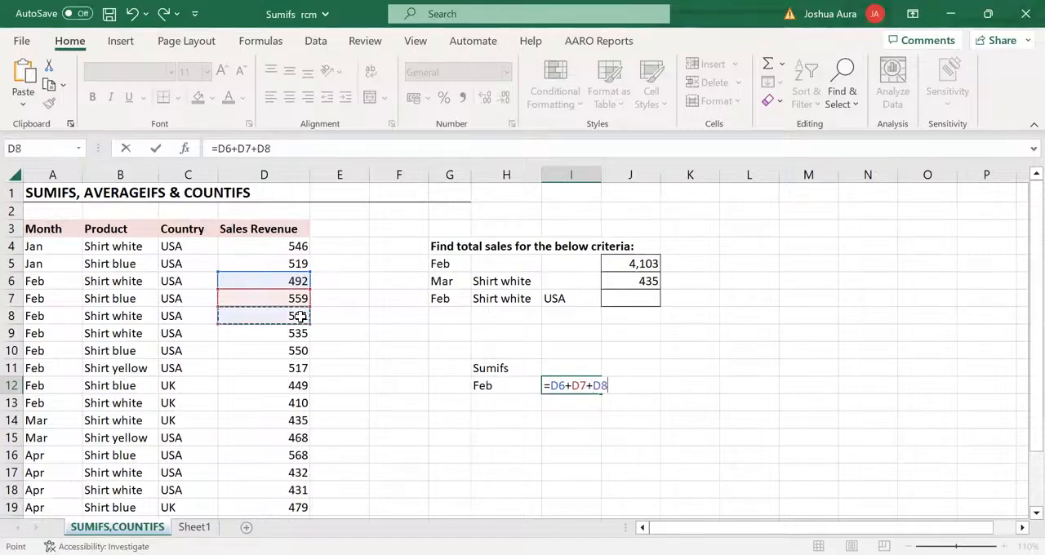
pyautogui.write('+')
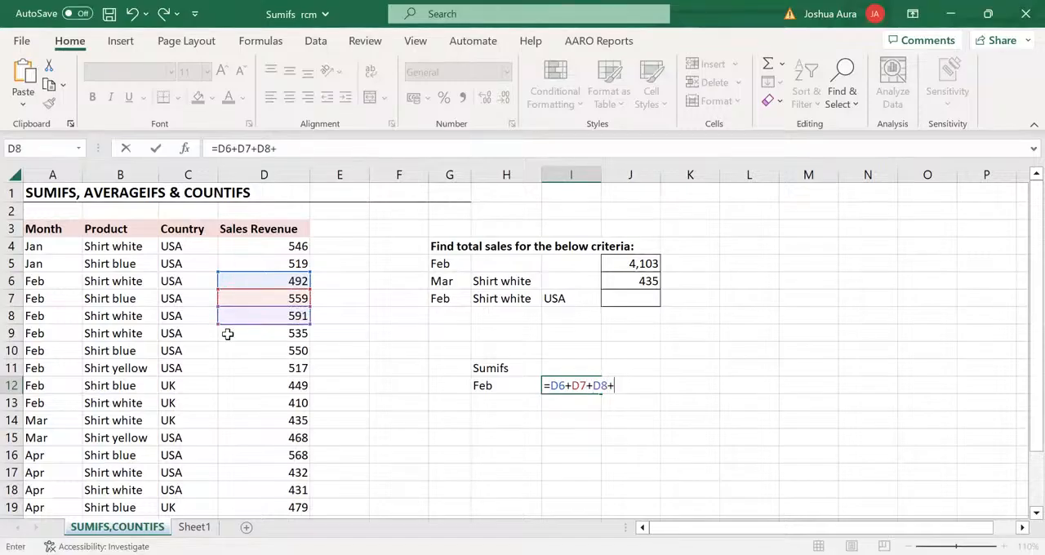
pyautogui.click(300, 335)
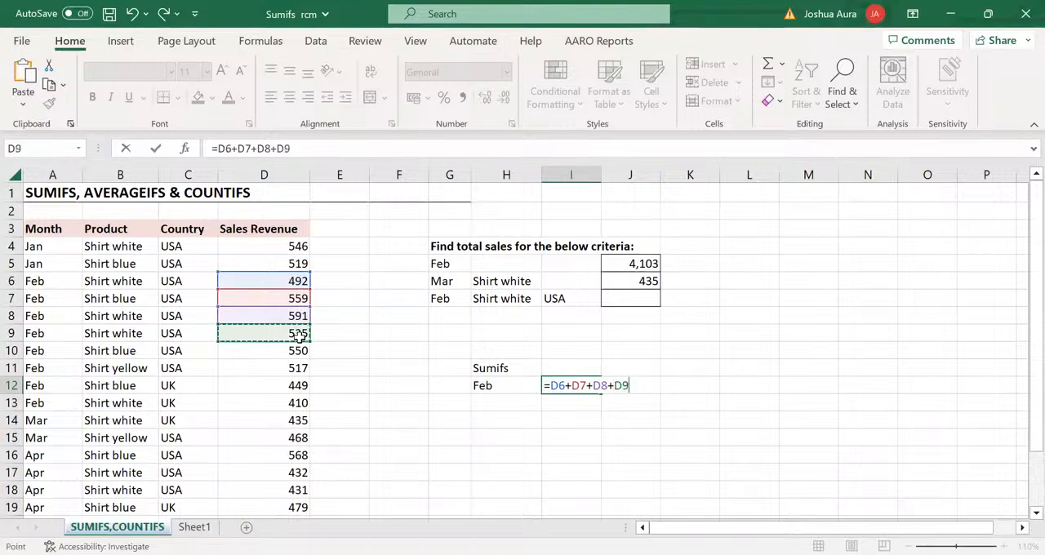
pyautogui.write('+')
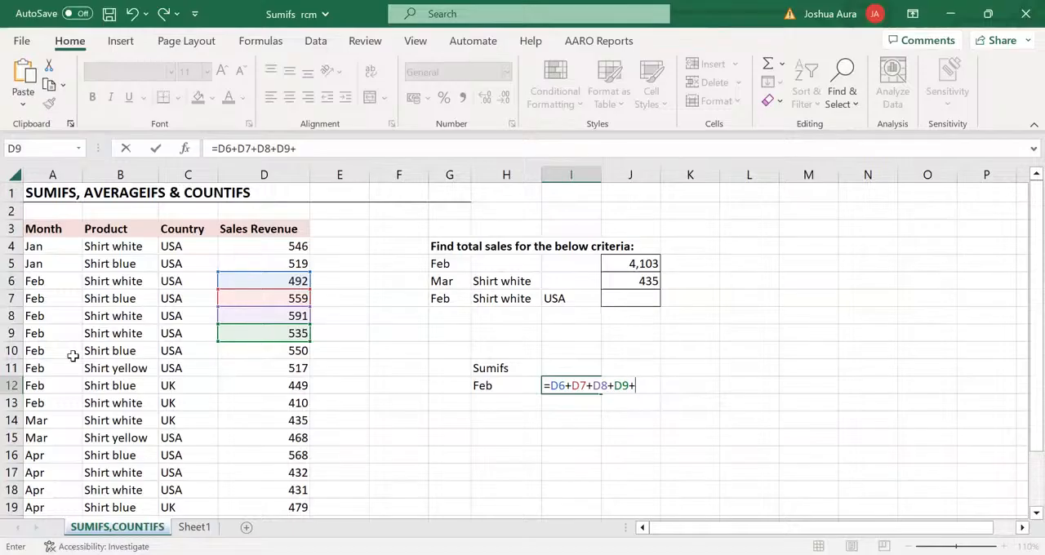
pyautogui.click(295, 350)
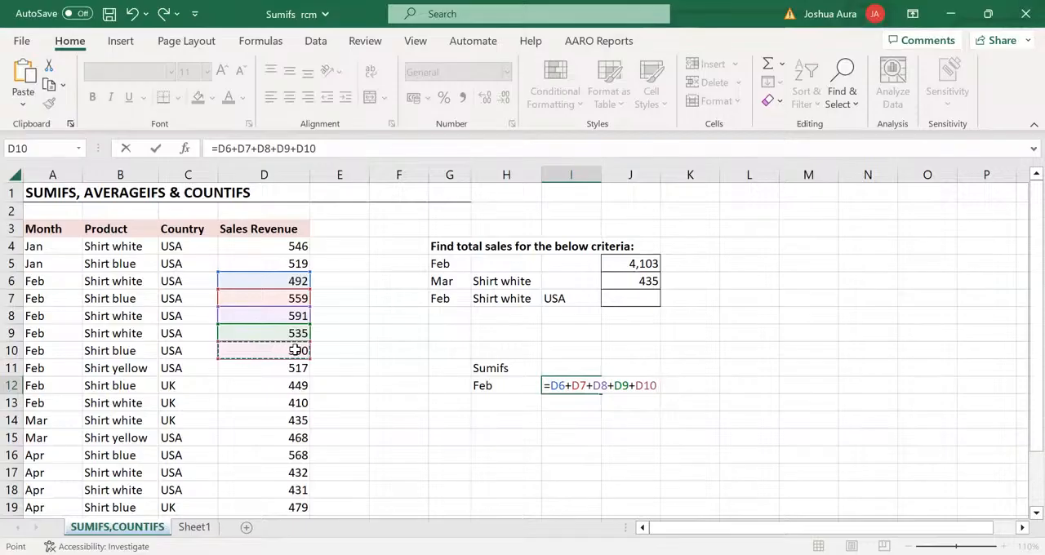
pyautogui.write('+')
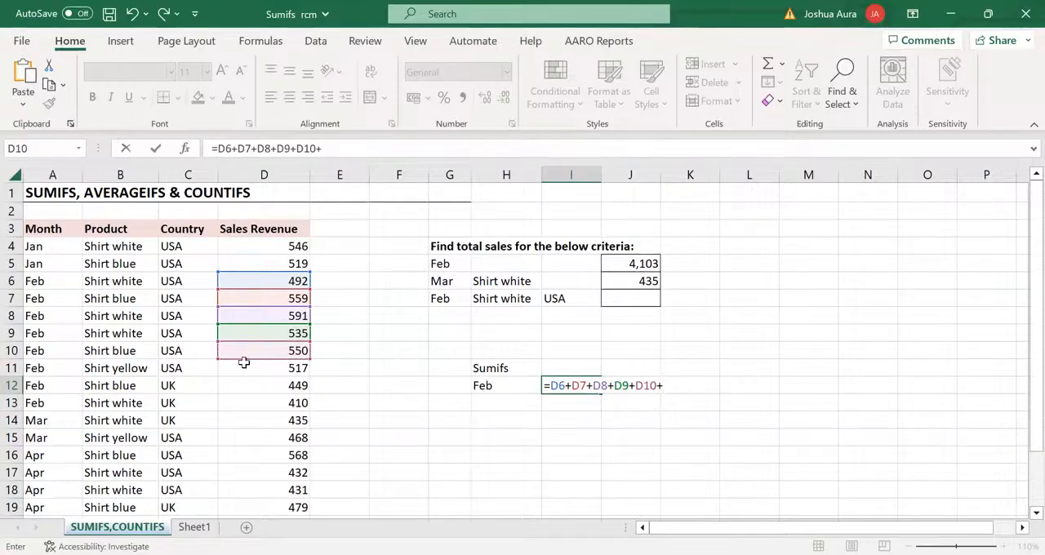
pyautogui.click(301, 369)
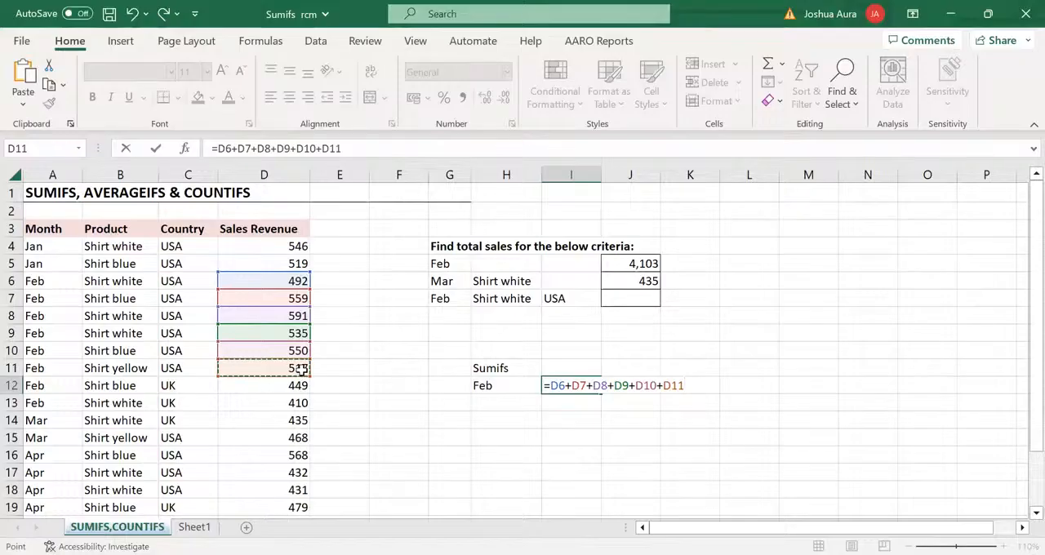
pyautogui.write('+')
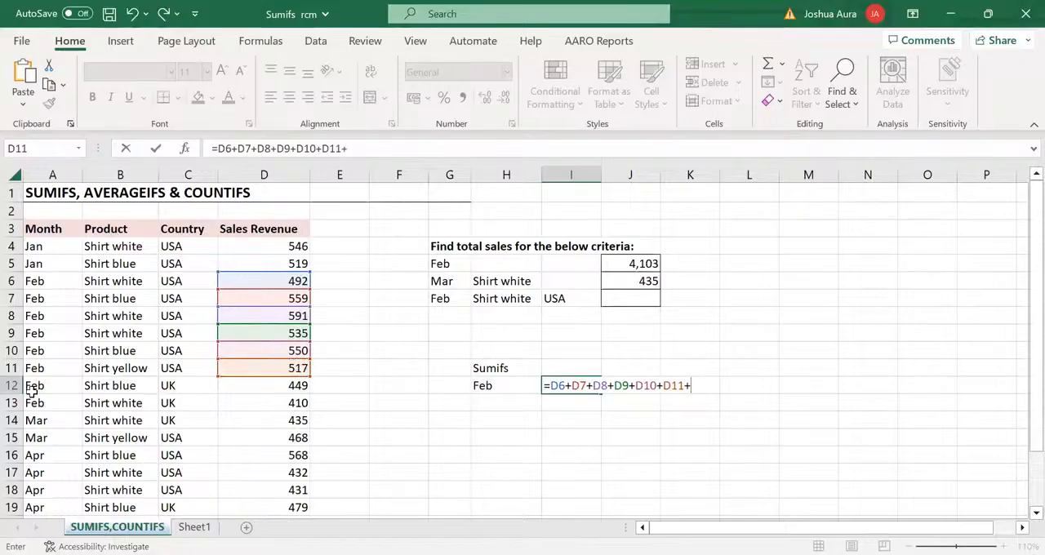
pyautogui.click(300, 387)
pyautogui.write('+')
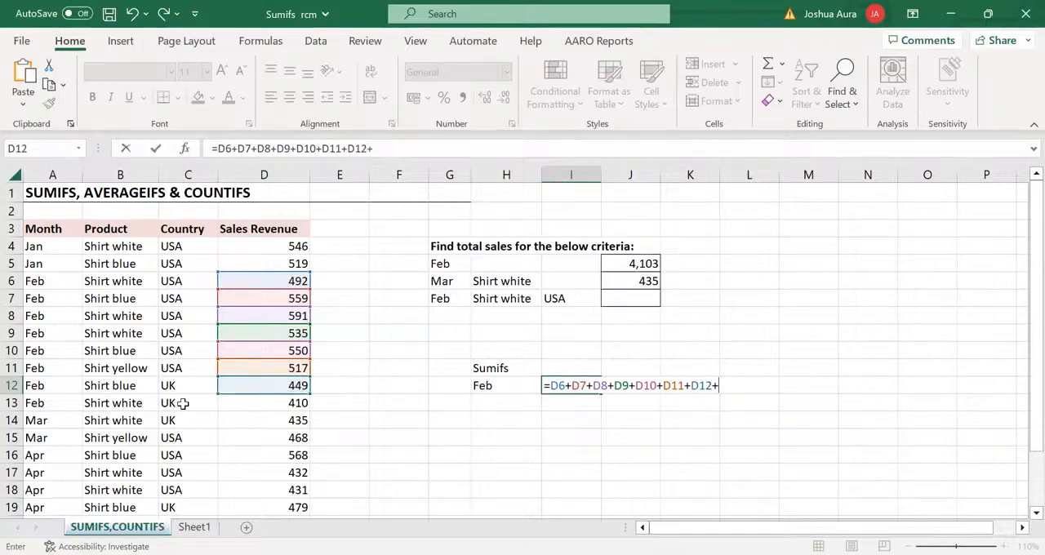
pyautogui.click(302, 403)
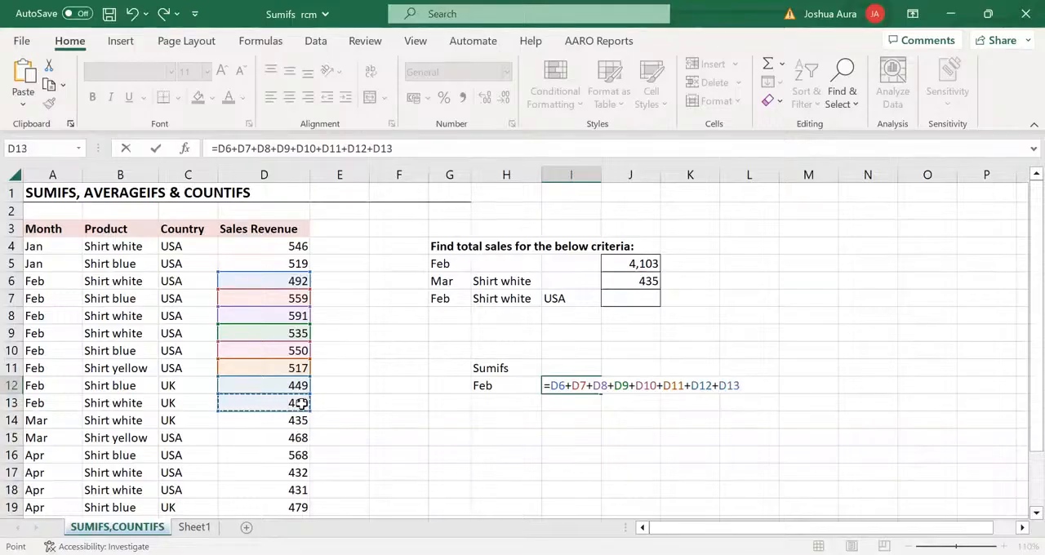
pyautogui.press('Return')
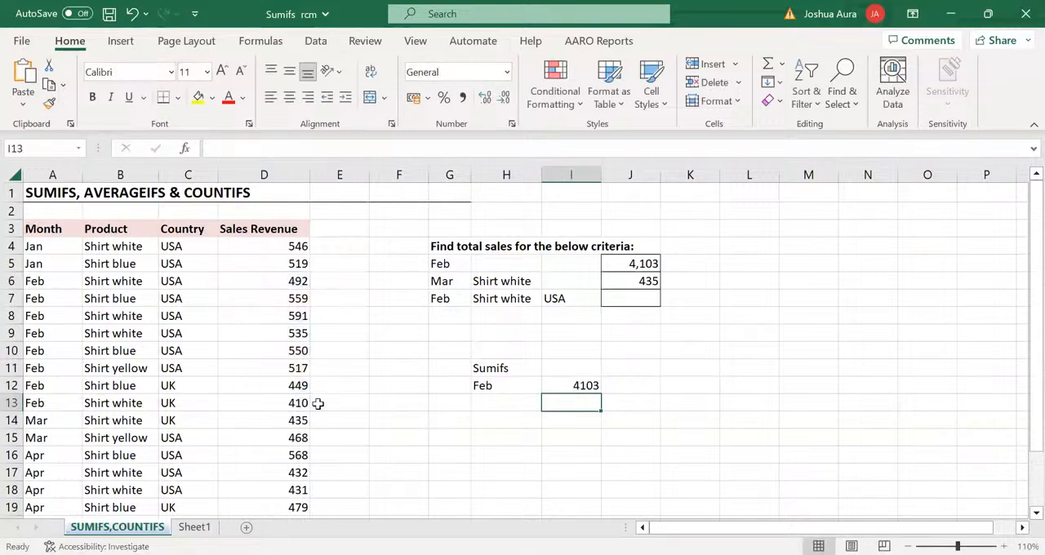
# Enter a SUM formula in cell J12 that totals the Sales Revenue range D6:D12
pyautogui.click(618, 385)
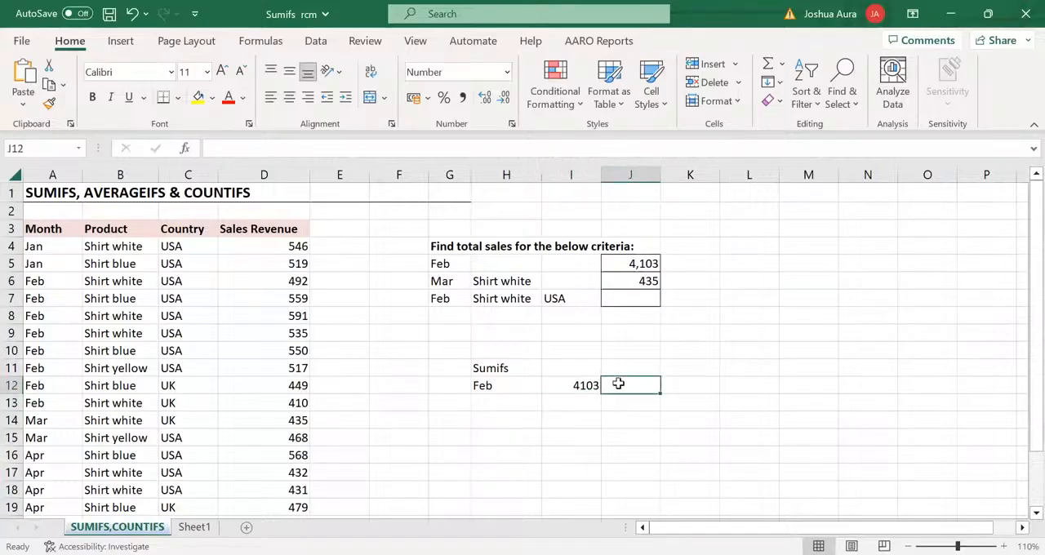
pyautogui.write('=')
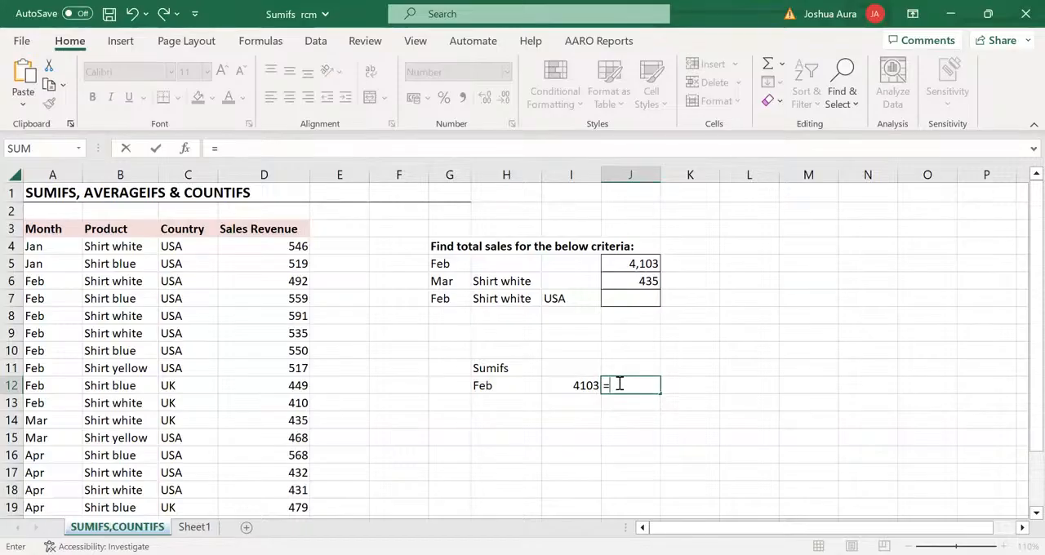
pyautogui.write('sum')
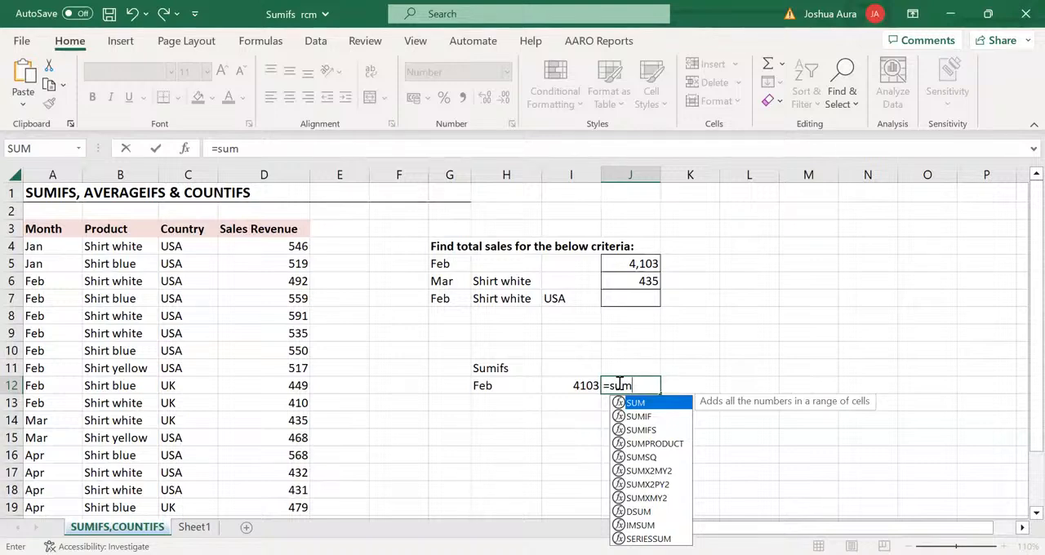
pyautogui.press('Tab')
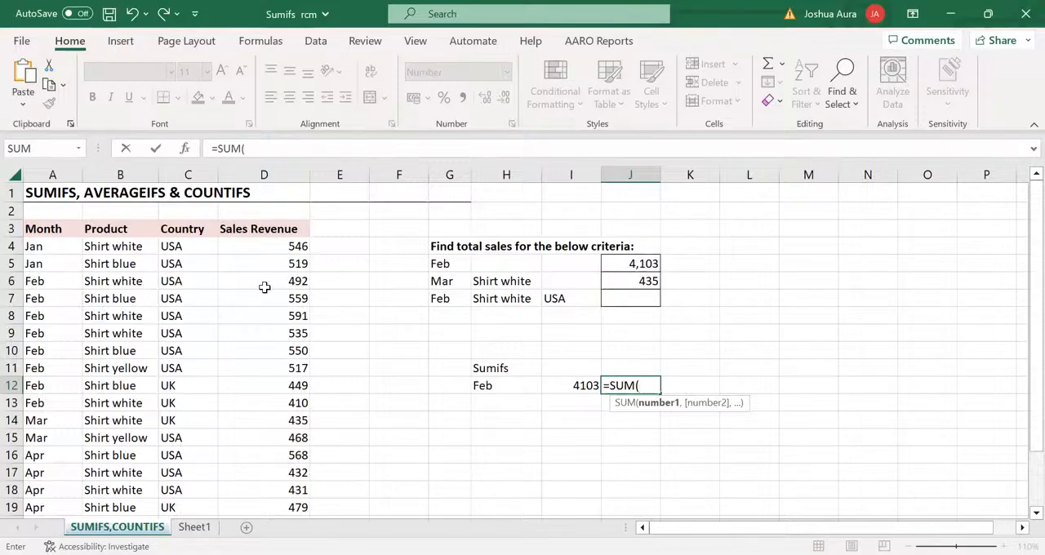
pyautogui.click(298, 279)
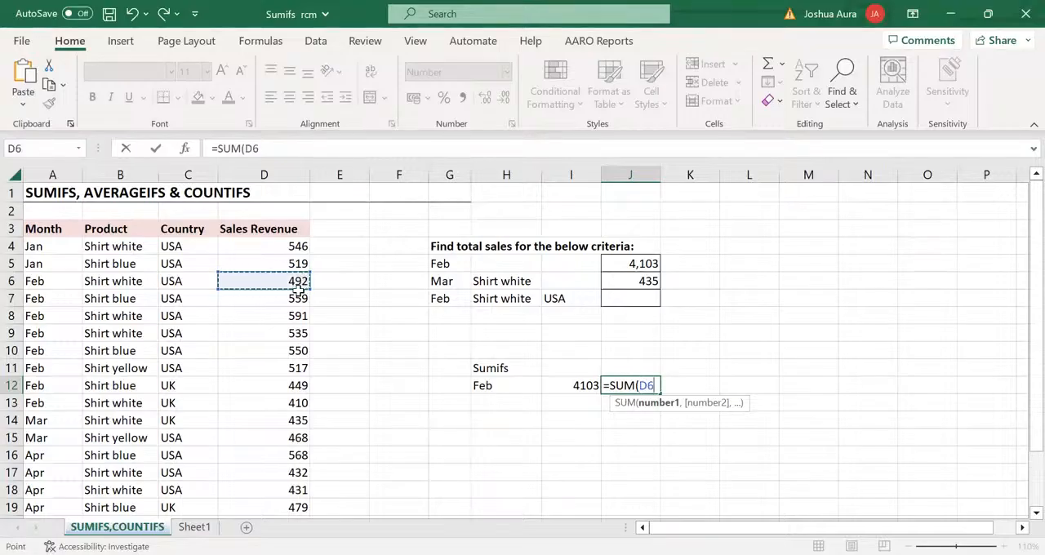
pyautogui.moveTo(299, 290); pyautogui.dragTo(302, 372)
pyautogui.moveTo(302, 372); pyautogui.dragTo(302, 381)
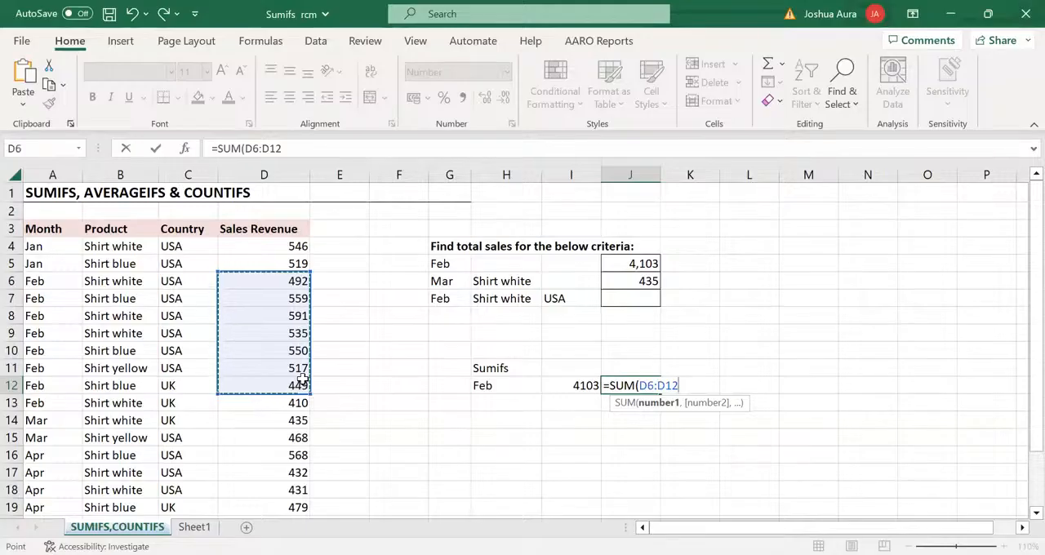
pyautogui.press('Return')
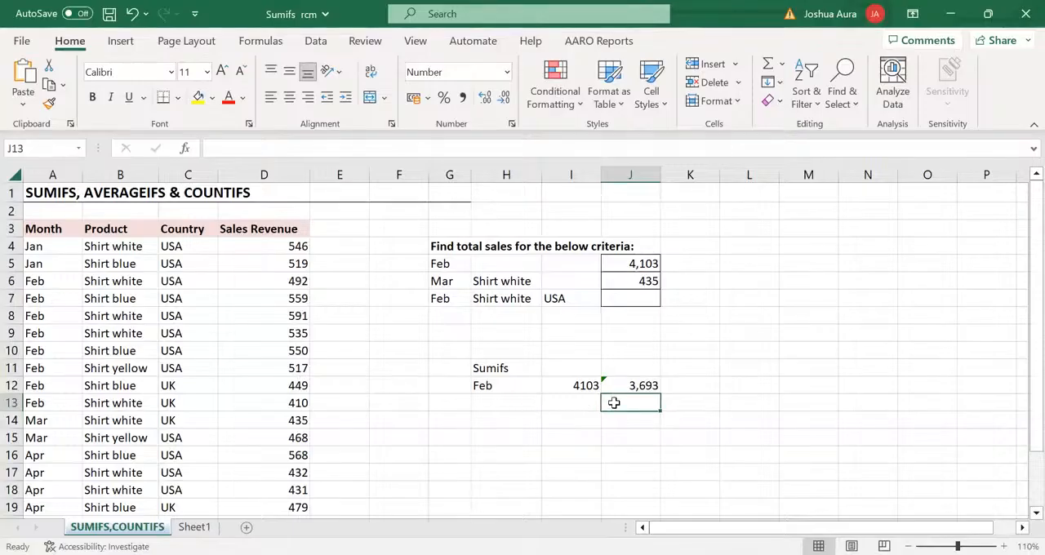
# Enter a SUM formula in cell J13 that totals all February sales in D6:D13
pyautogui.write('=s')
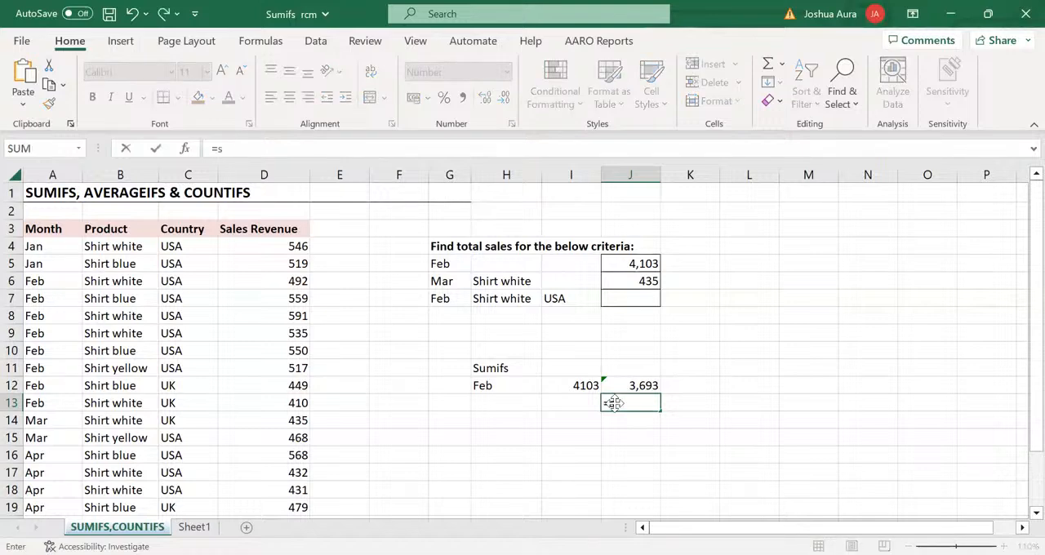
pyautogui.write('um')
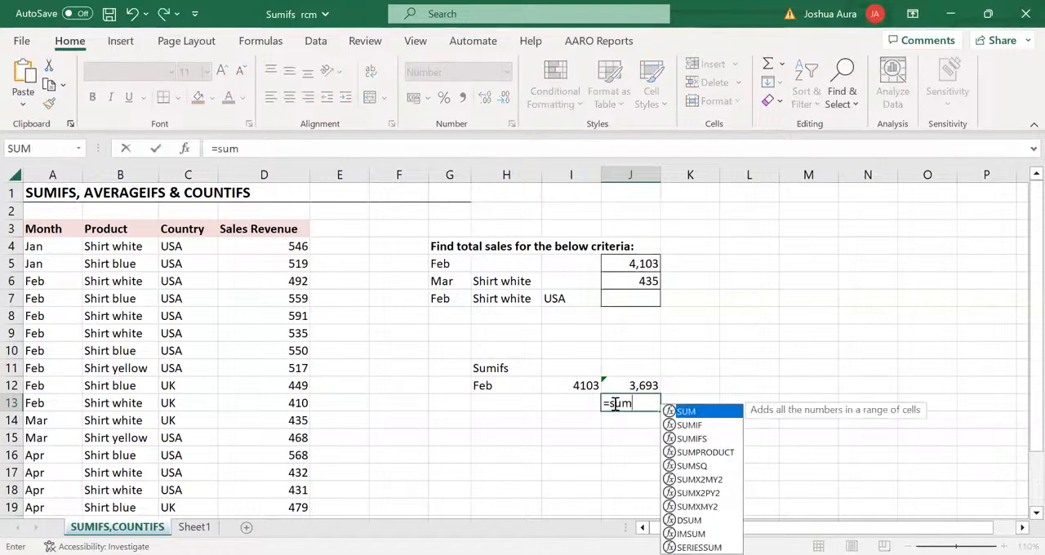
pyautogui.press('Tab')
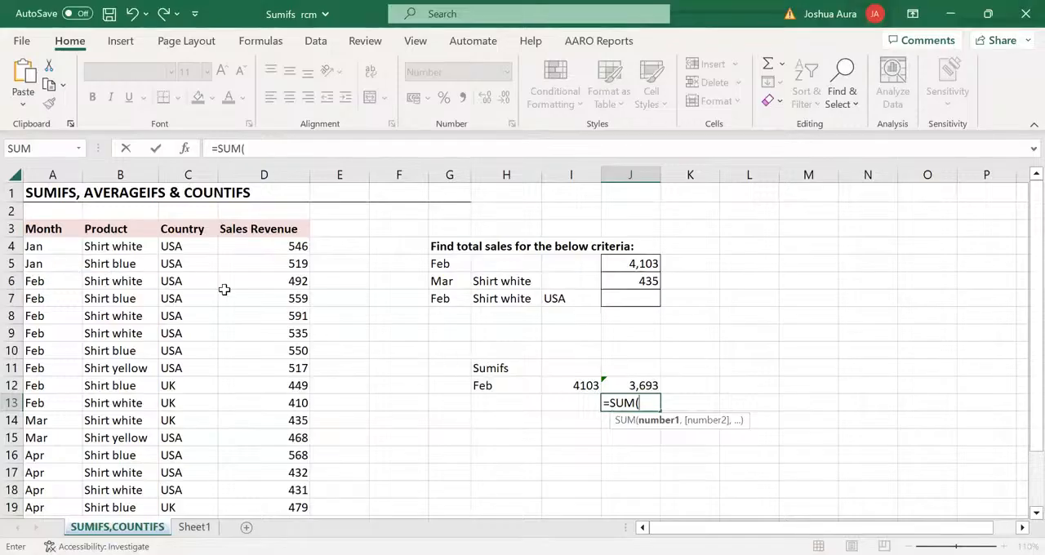
pyautogui.click(302, 281)
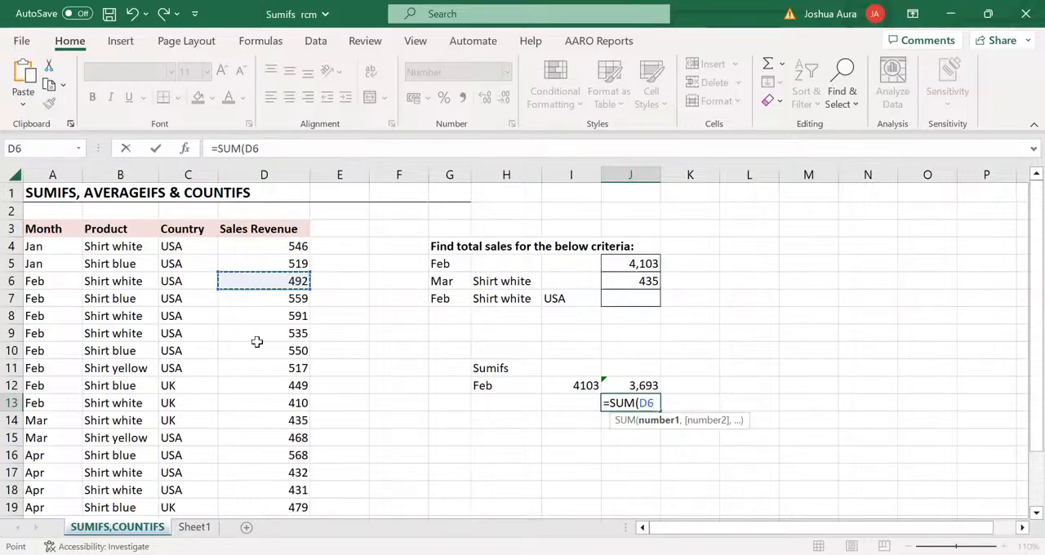
pyautogui.keyDown('shift'); pyautogui.click(266, 399); pyautogui.keyUp('shift')
pyautogui.press('Return')
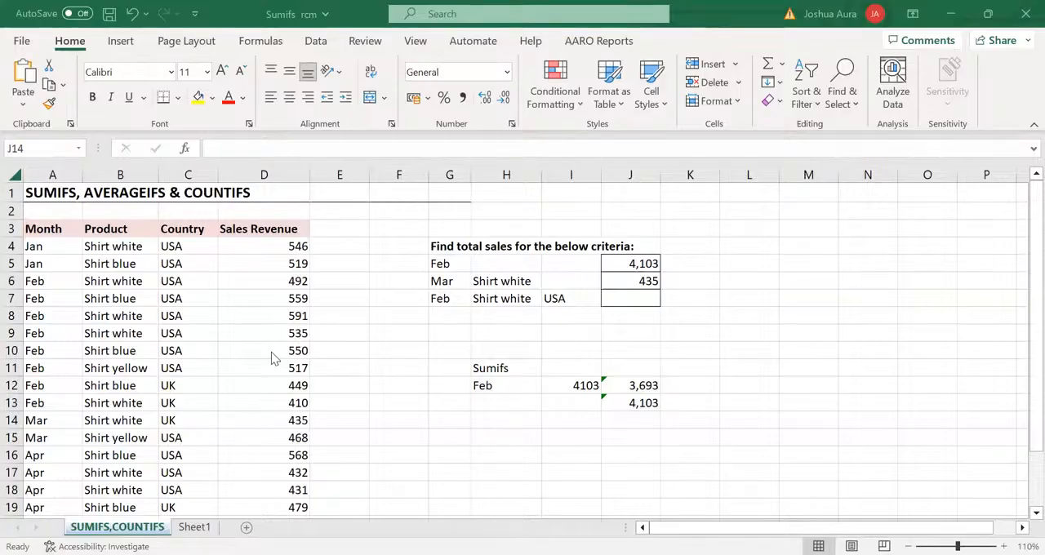
# Clear the criteria result cells J5:J7 and make the Sumifs label in H11 bold
pyautogui.click(626, 263)
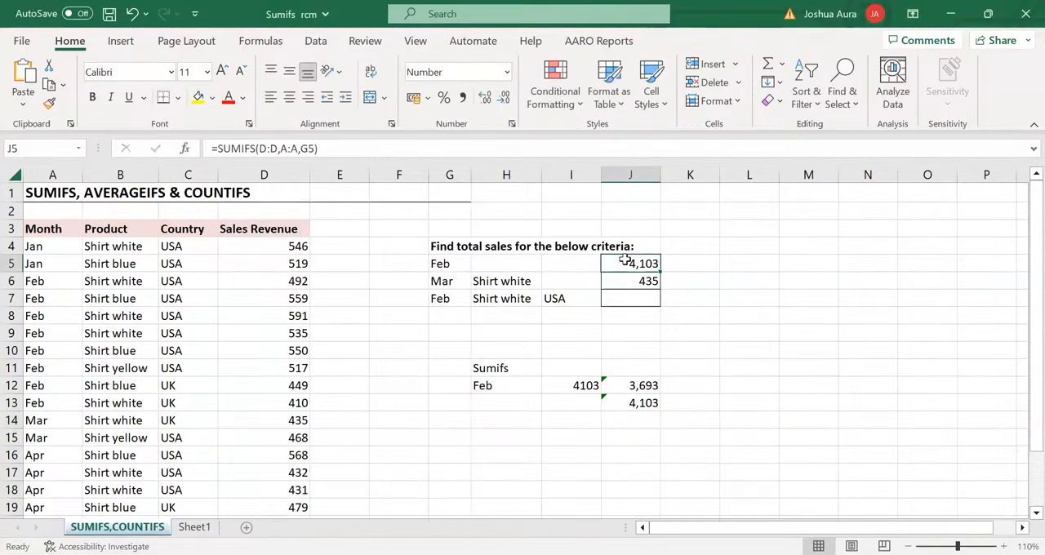
pyautogui.moveTo(626, 260); pyautogui.dragTo(640, 298)
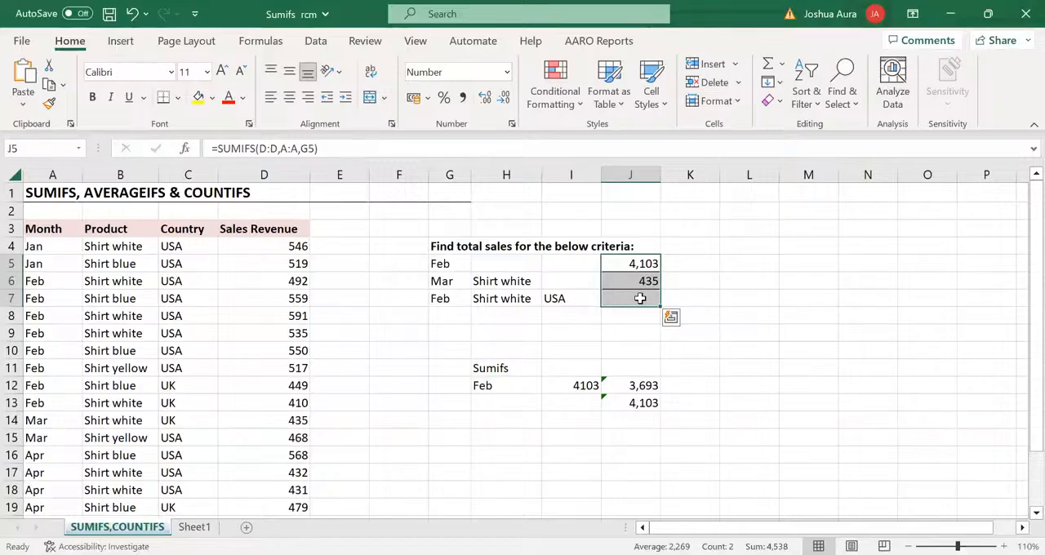
pyautogui.press('Delete')
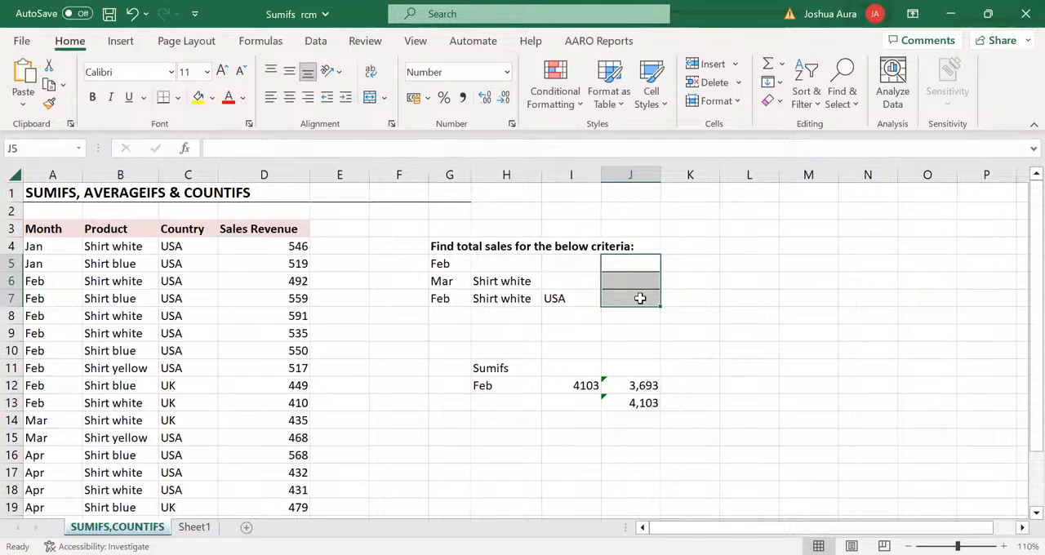
pyautogui.click(496, 369)
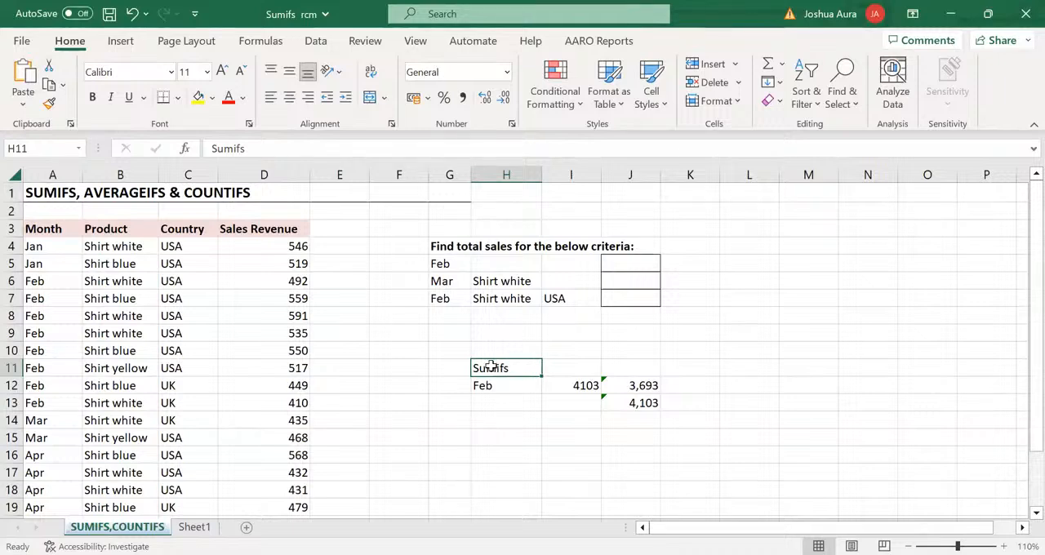
pyautogui.hotkey('ctrl', 'b')
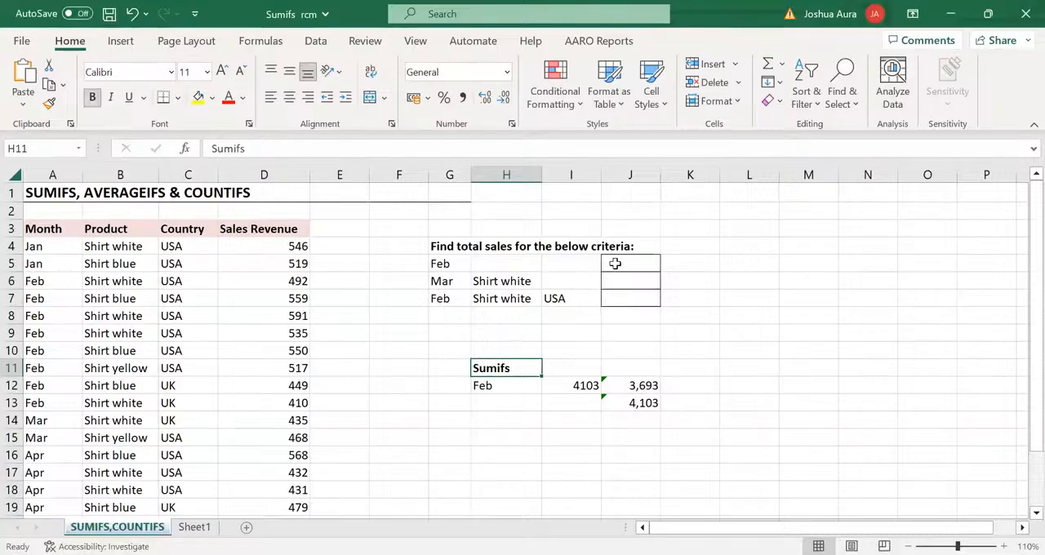
# Enter =SUMIFS(D:D,A:A,G5) in cell J5 to total the Sales Revenue for February
pyautogui.click(615, 264)
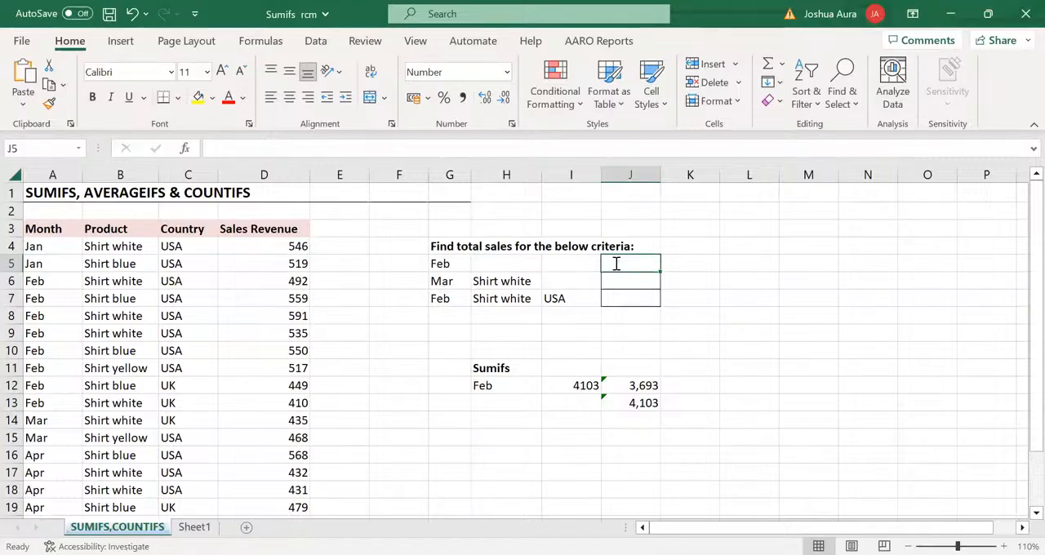
pyautogui.write('=')
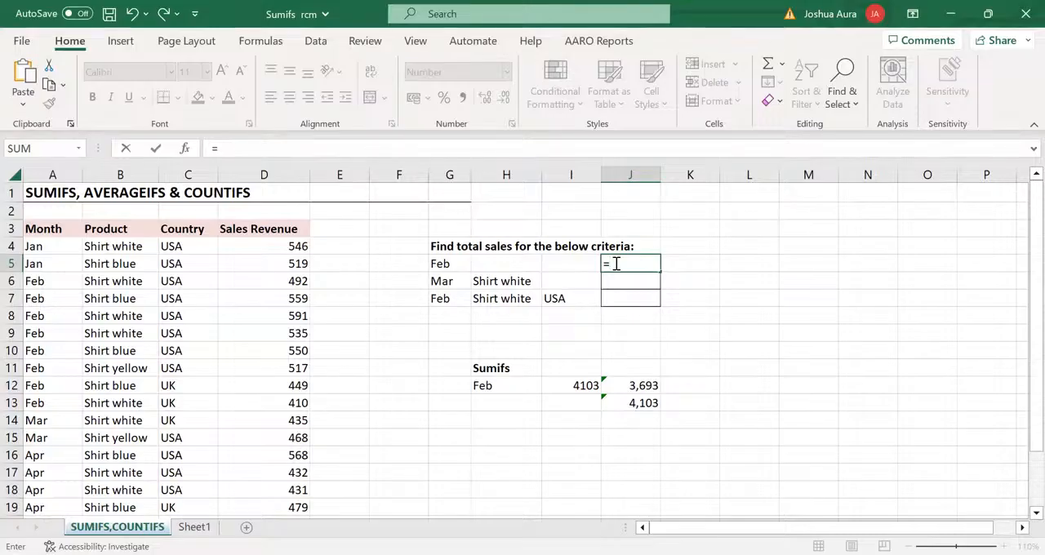
pyautogui.write('sumif')
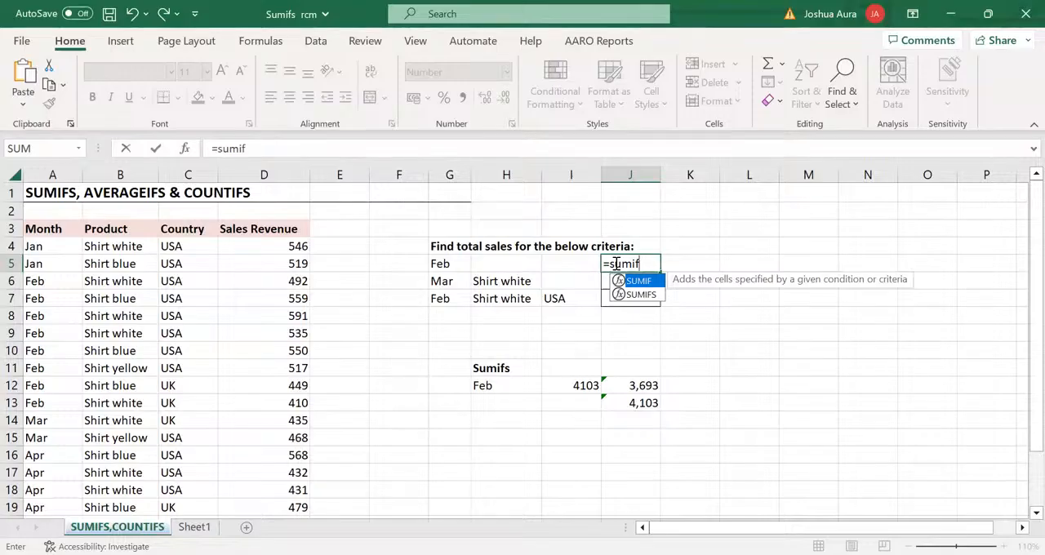
pyautogui.click(641, 296)
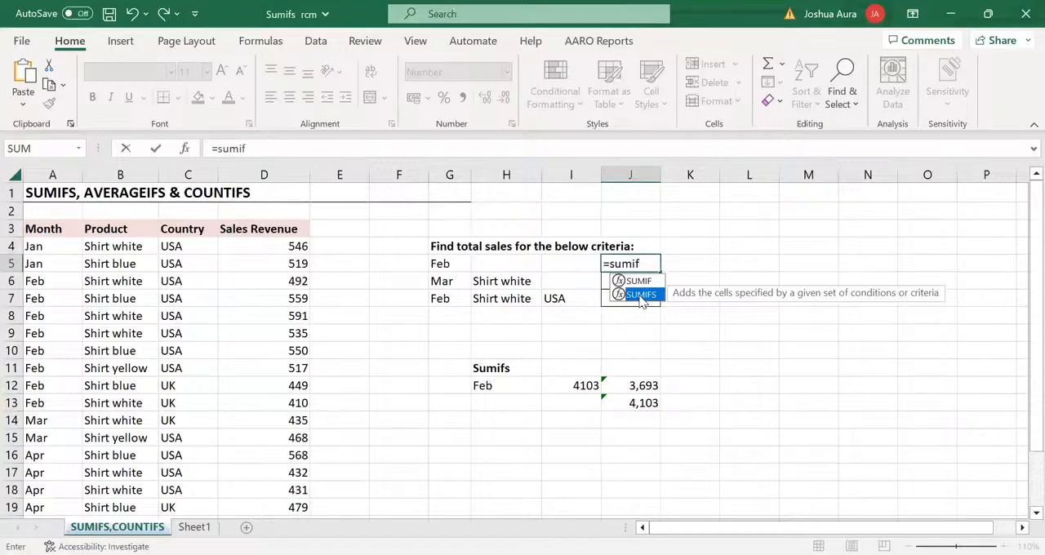
pyautogui.doubleClick(641, 295)
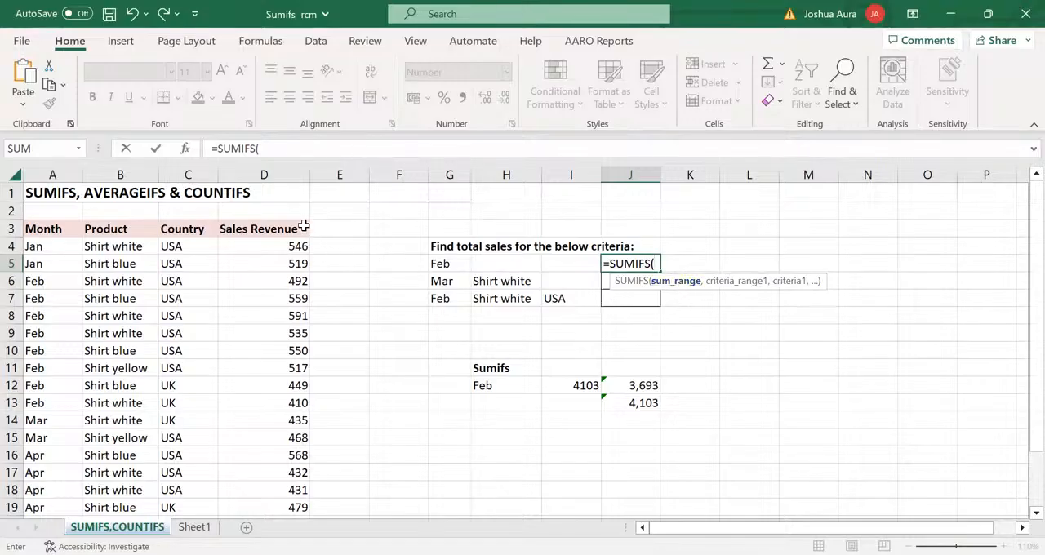
pyautogui.click(285, 168)
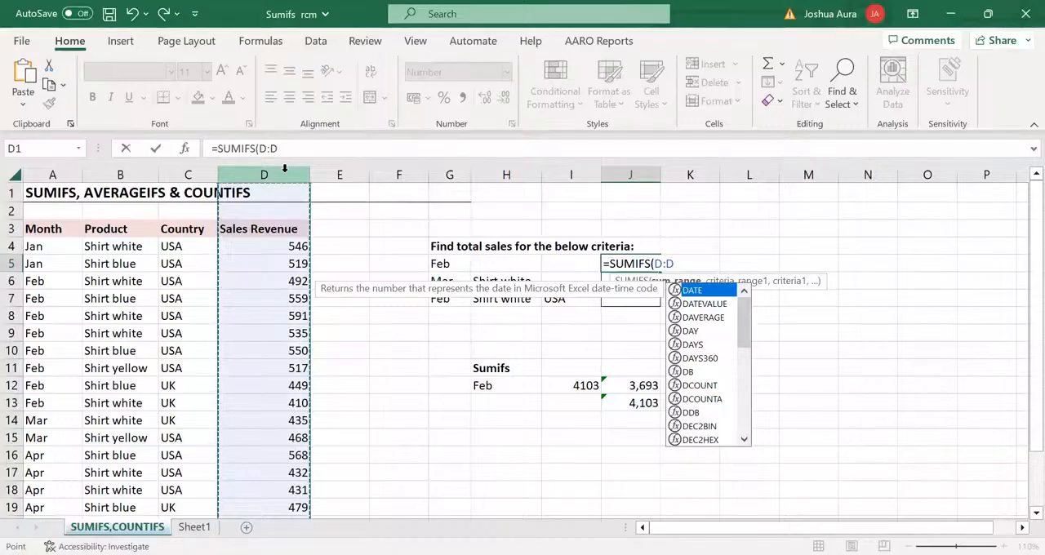
pyautogui.write(',')
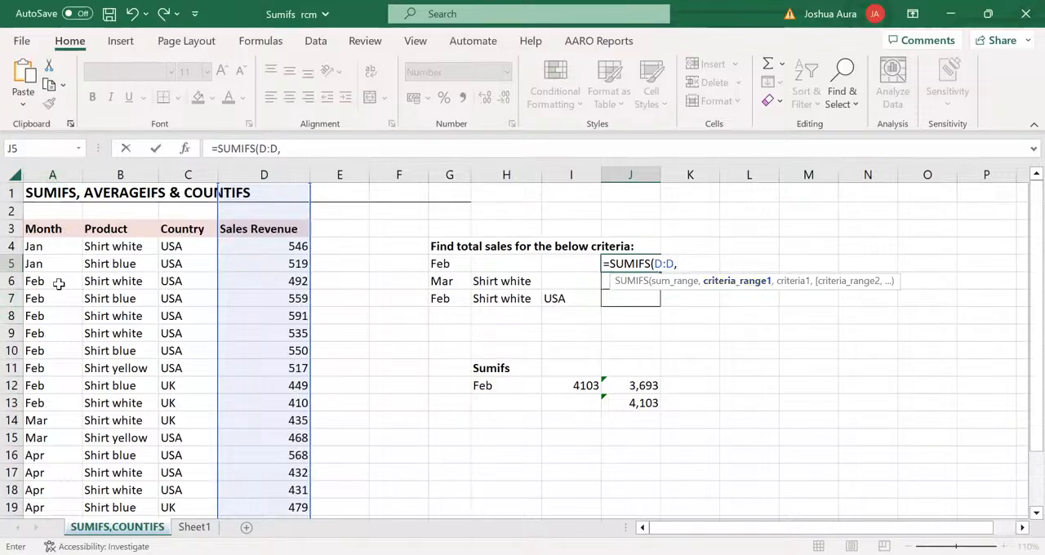
pyautogui.click(52, 174)
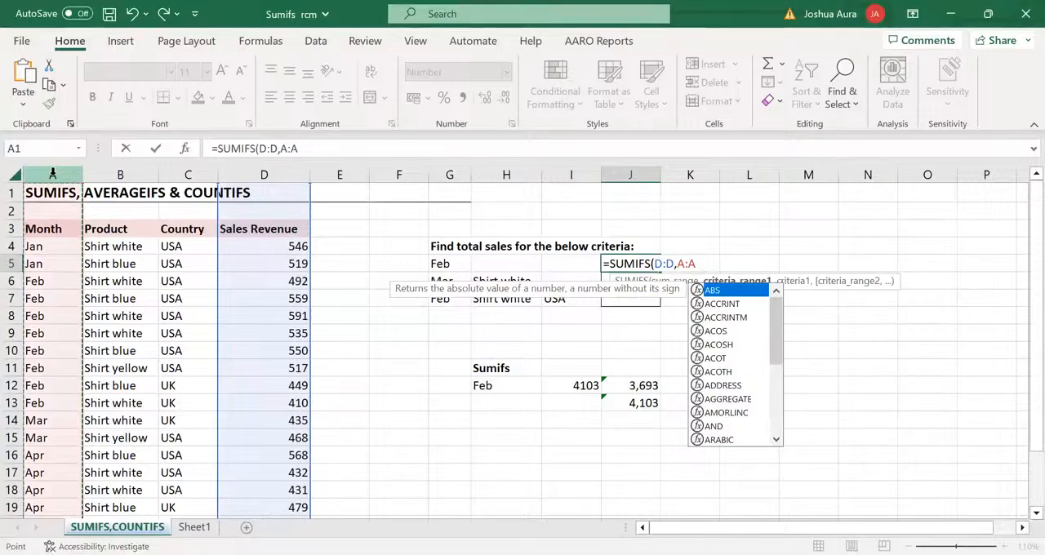
pyautogui.write(',')
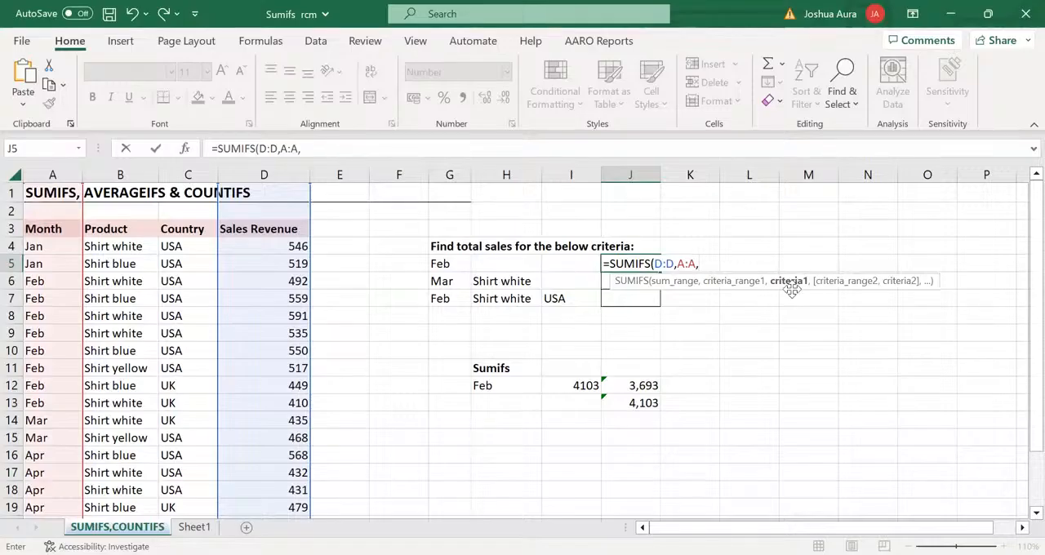
pyautogui.click(436, 263)
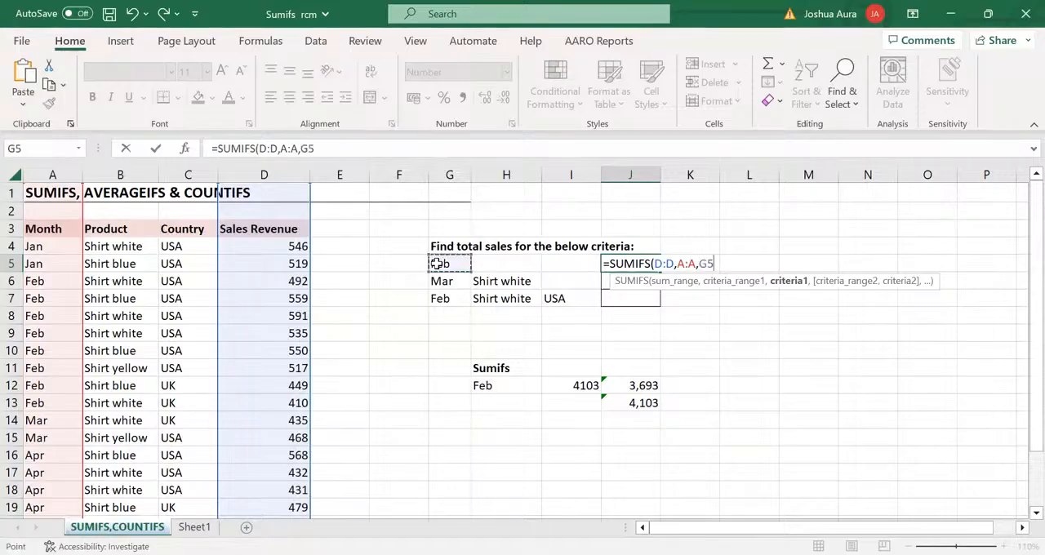
pyautogui.write(')')
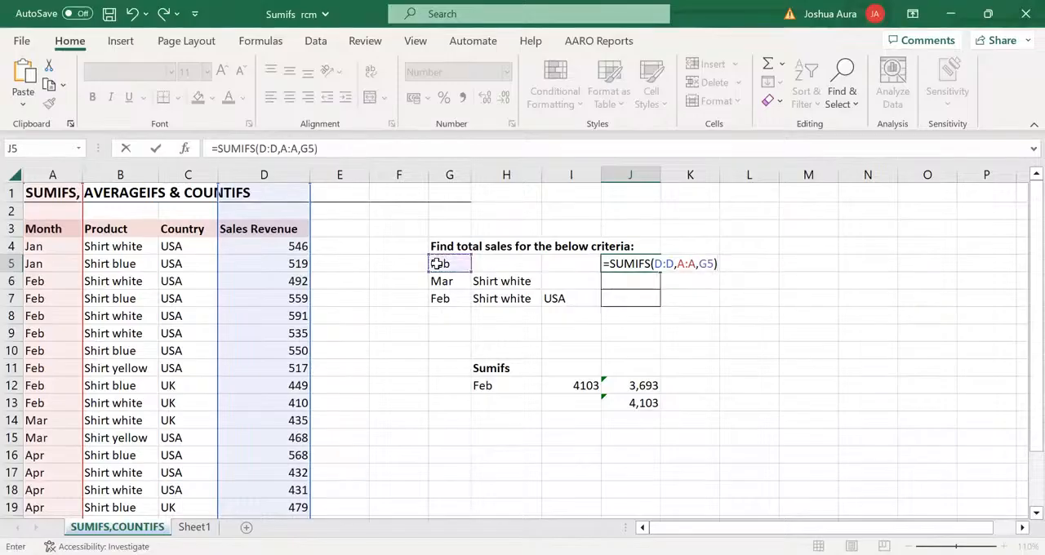
pyautogui.press('Return')
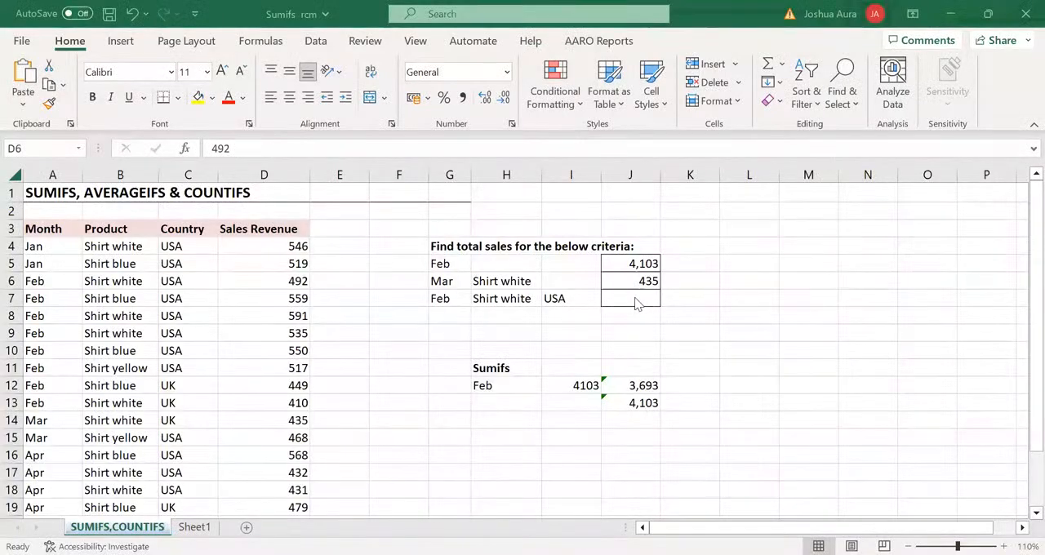
# Start a SUMIFS formula in cell J7 with sum range D:D and the month criterion A:A matched to G7
pyautogui.click(633, 297)
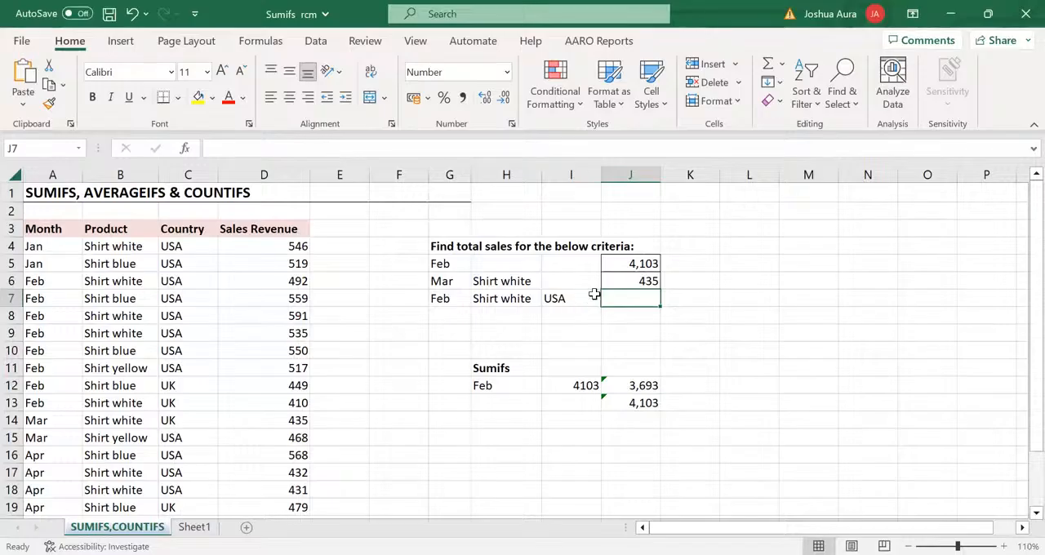
pyautogui.write('=s')
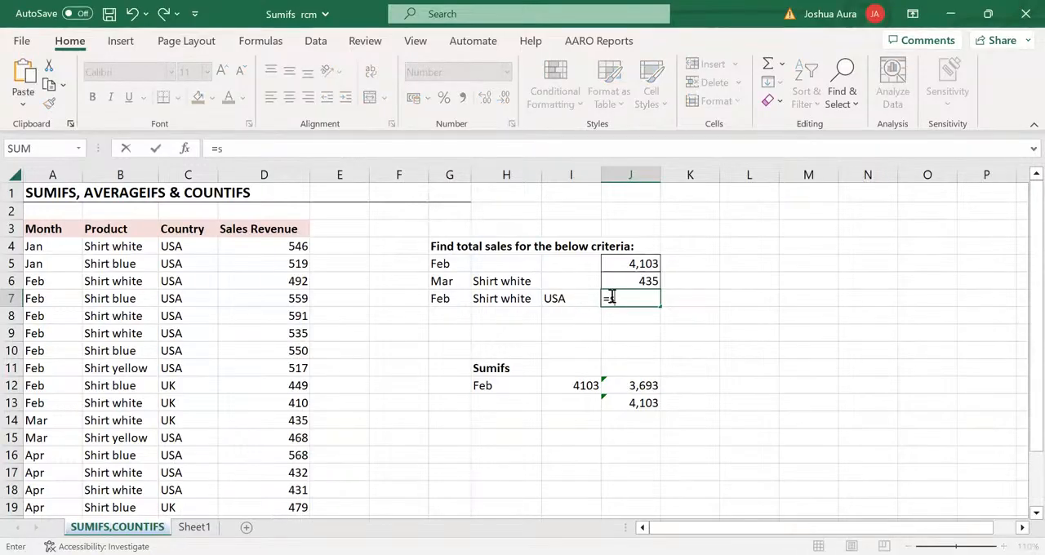
pyautogui.write('umif')
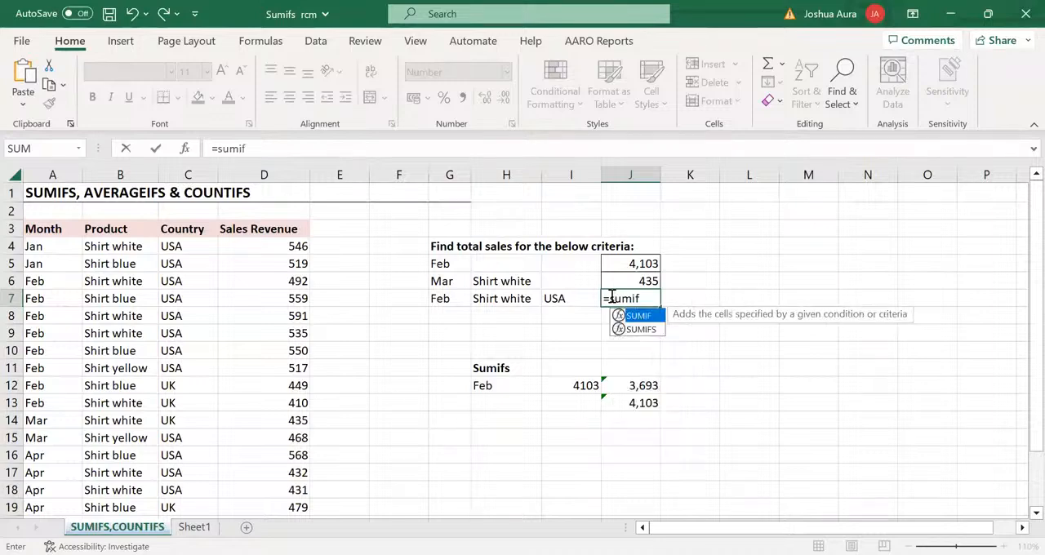
pyautogui.write('s')
pyautogui.press('Tab')
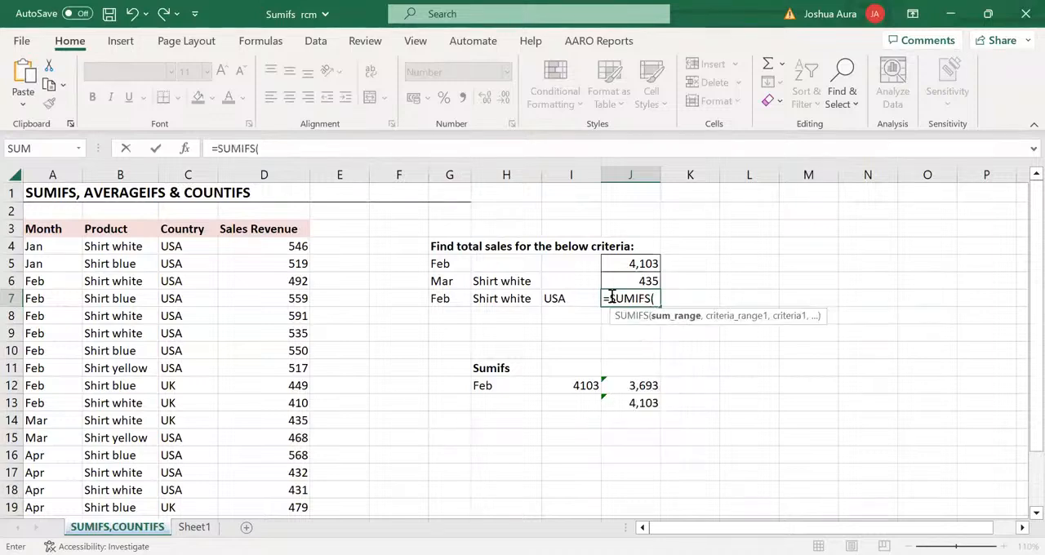
pyautogui.click(288, 170)
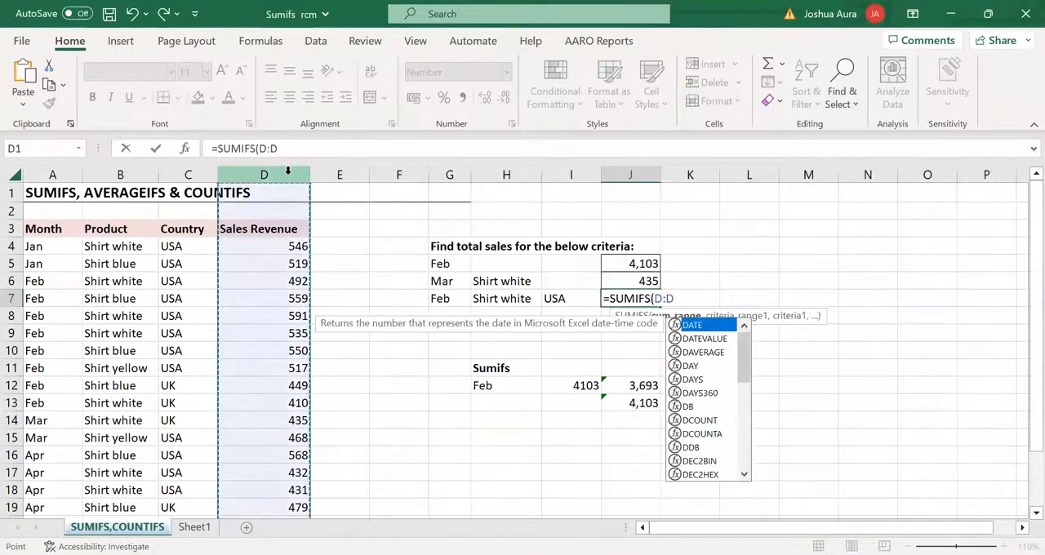
pyautogui.write(',')
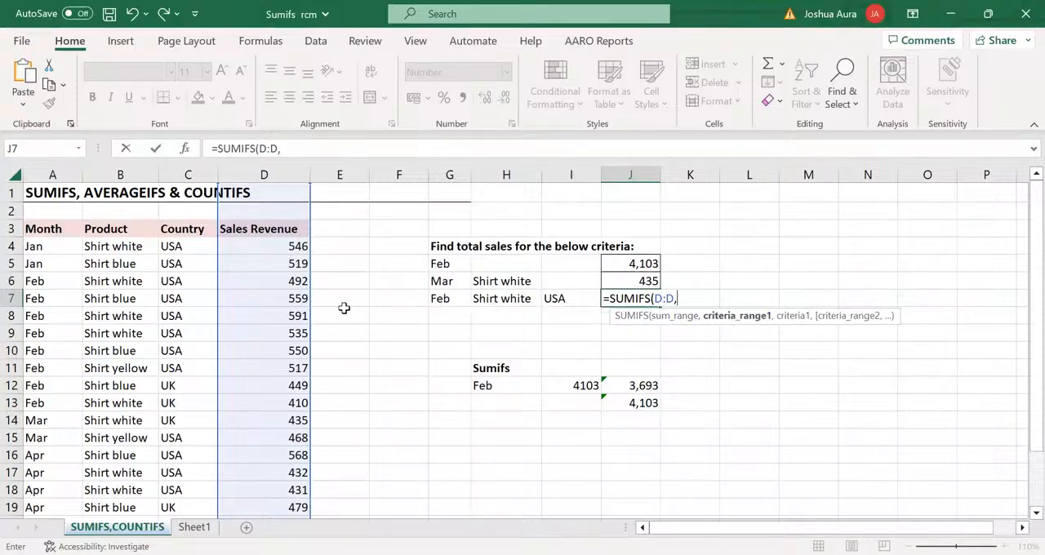
pyautogui.click(46, 168)
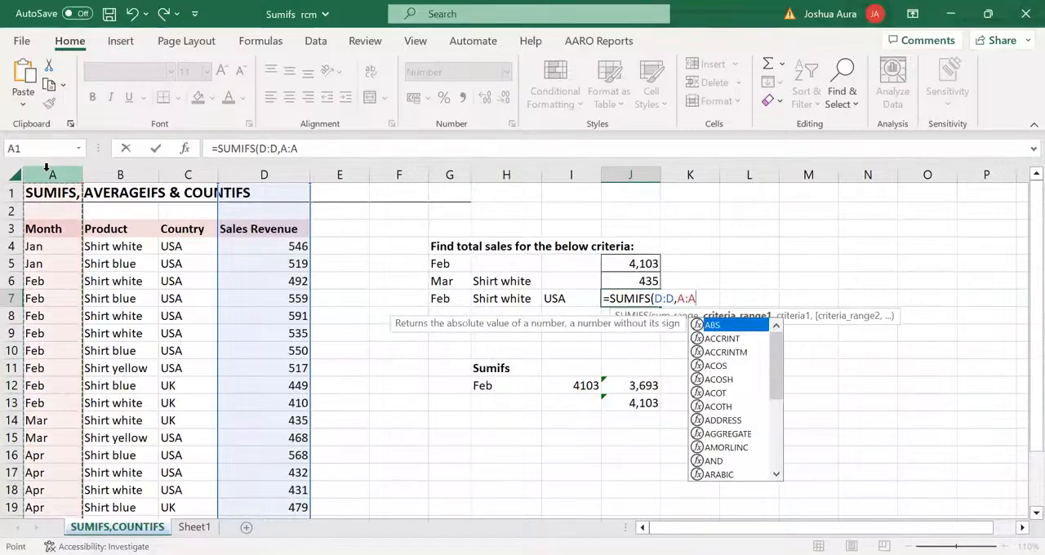
pyautogui.write(',')
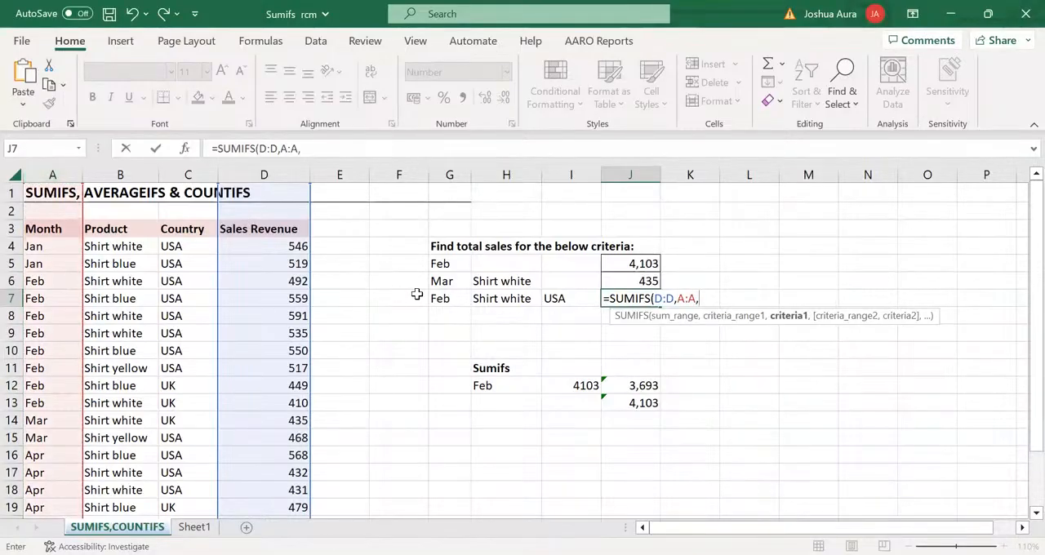
pyautogui.click(441, 299)
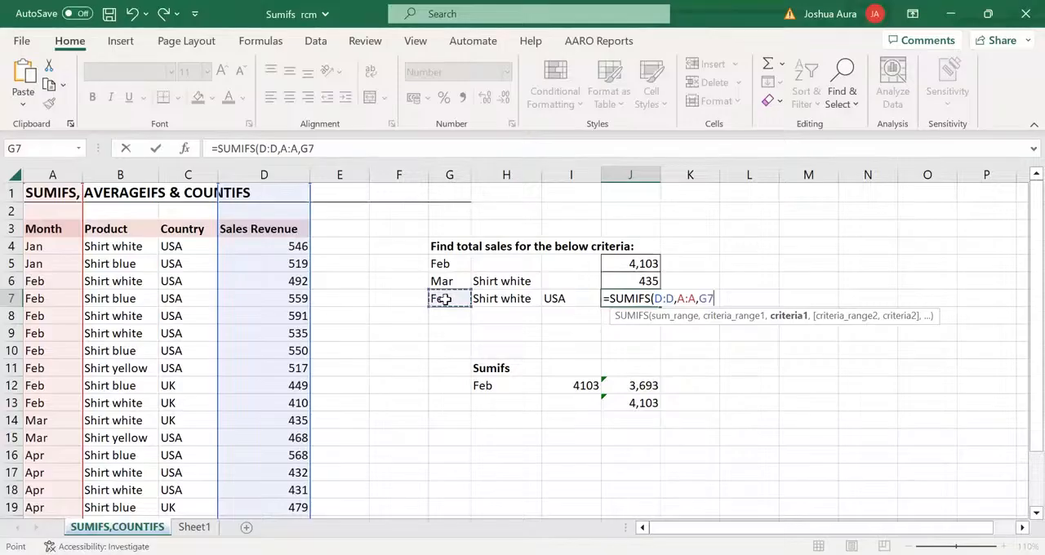
pyautogui.write(',')
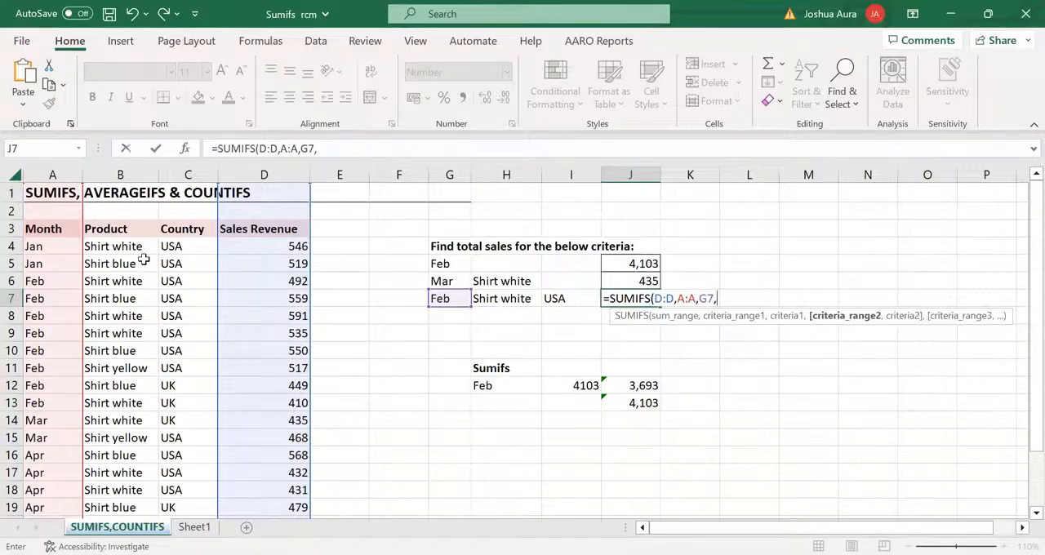
# Complete the J7 formula with the product criterion B:B matched to H7 and the country criterion C:C matched to I7
pyautogui.click(122, 167)
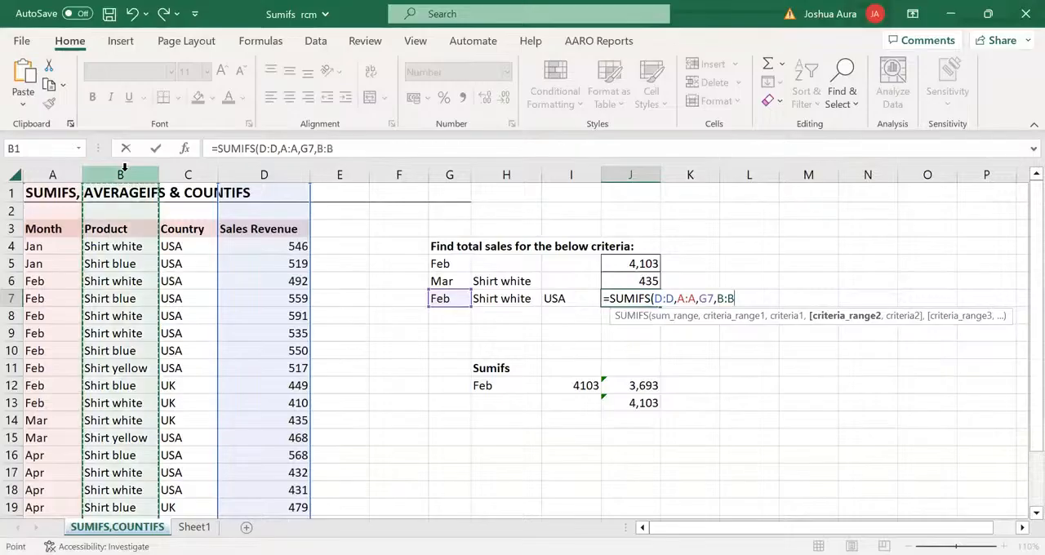
pyautogui.write(',')
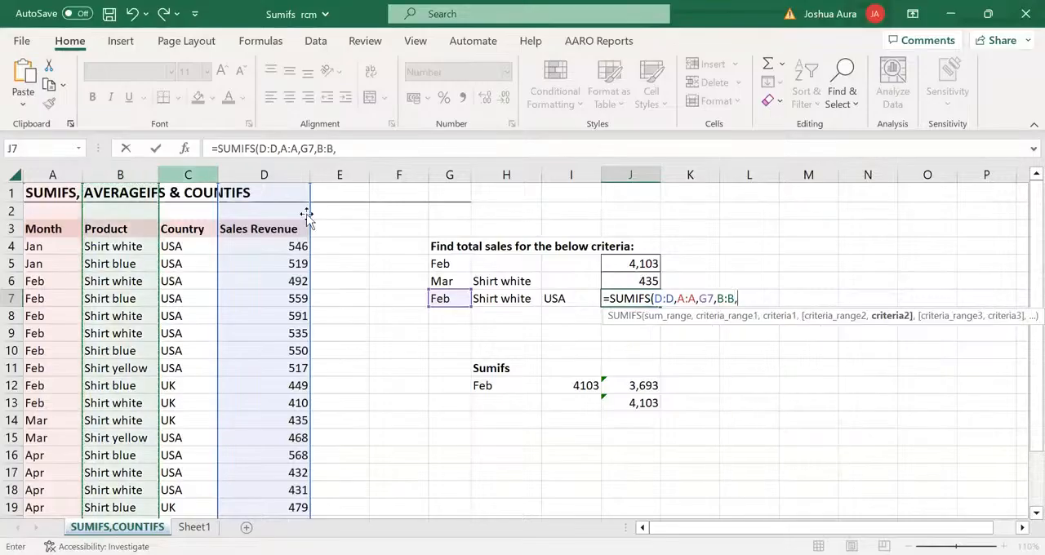
pyautogui.click(487, 299)
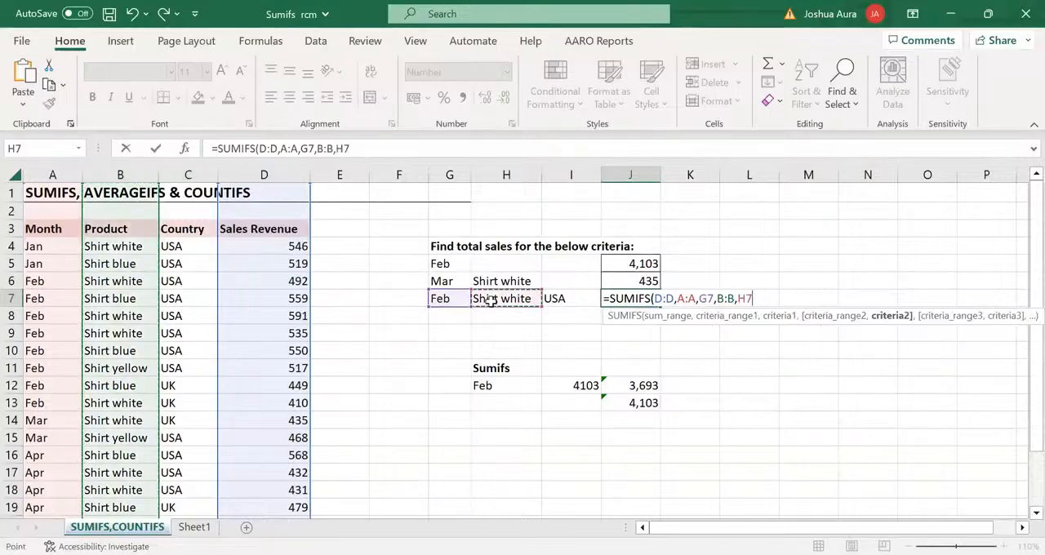
pyautogui.write(',')
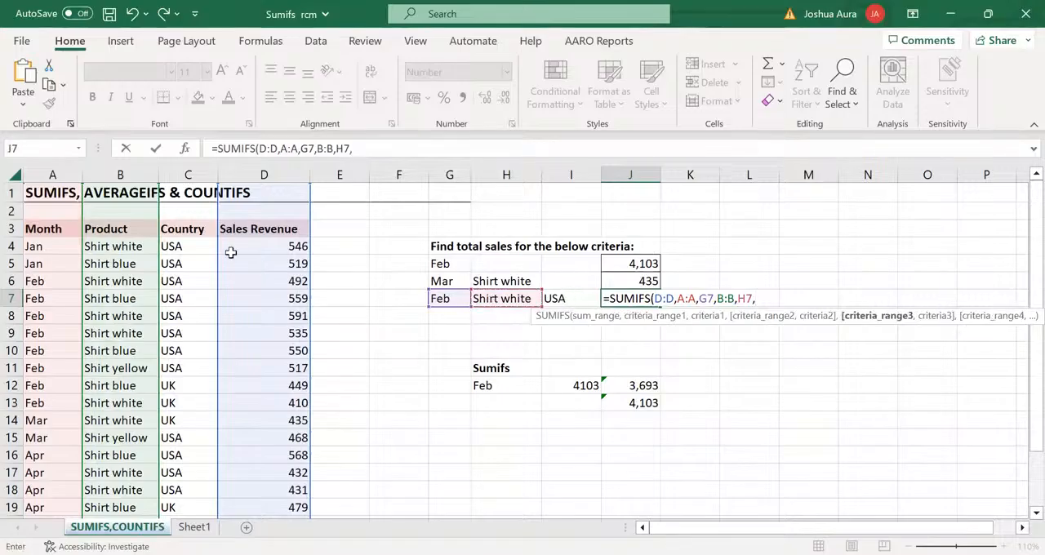
pyautogui.click(190, 177)
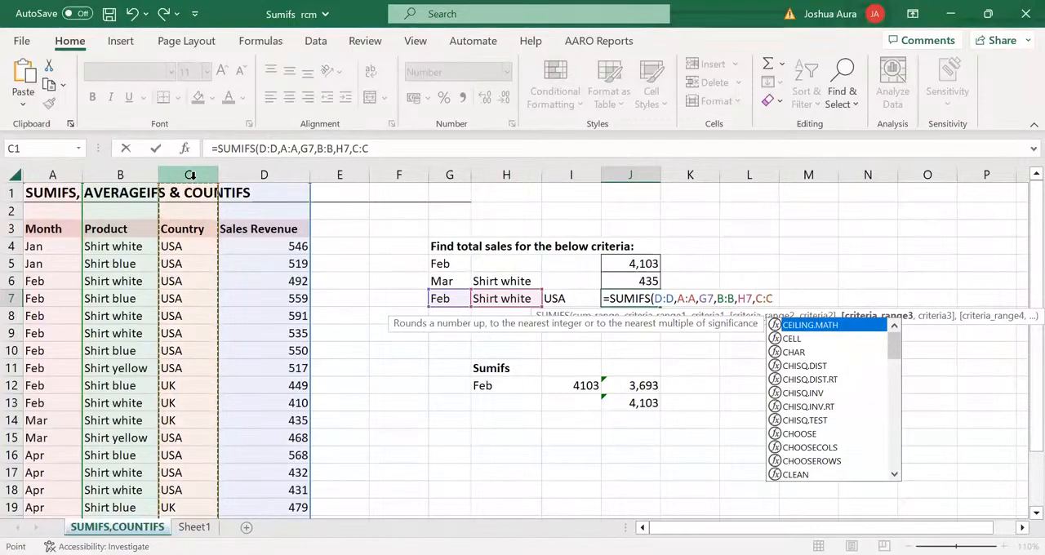
pyautogui.write(',')
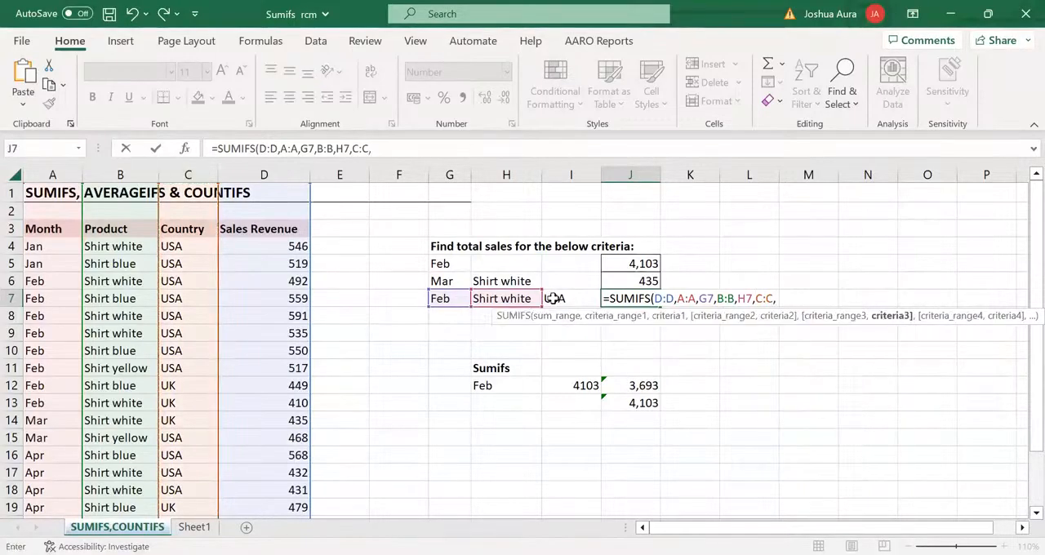
pyautogui.click(553, 299)
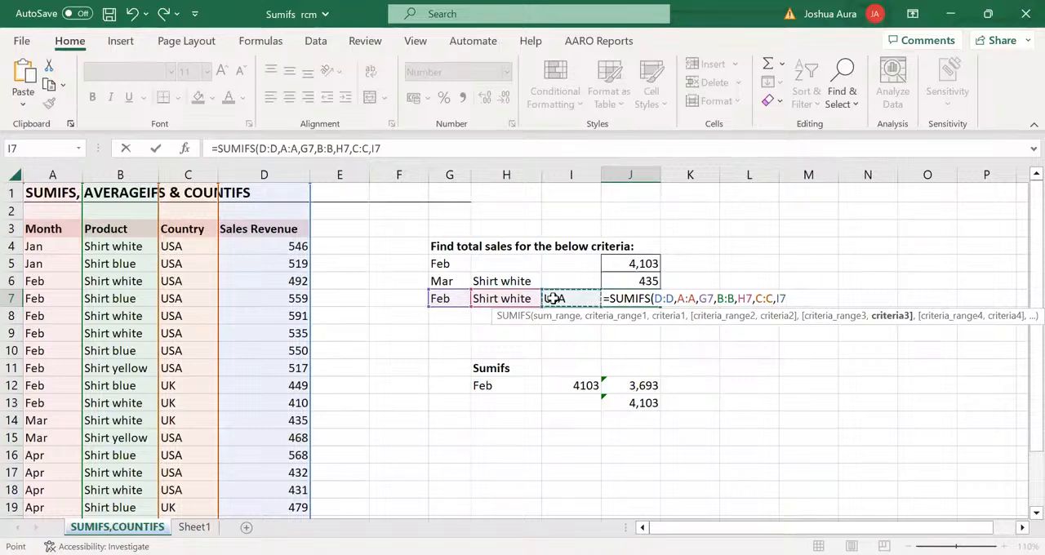
pyautogui.write(')')
pyautogui.press('Return')
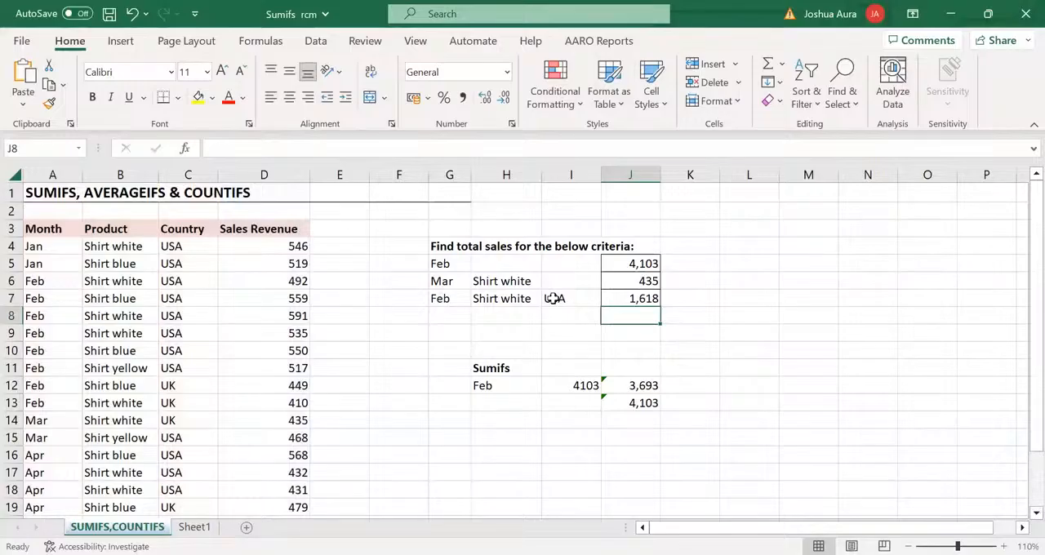
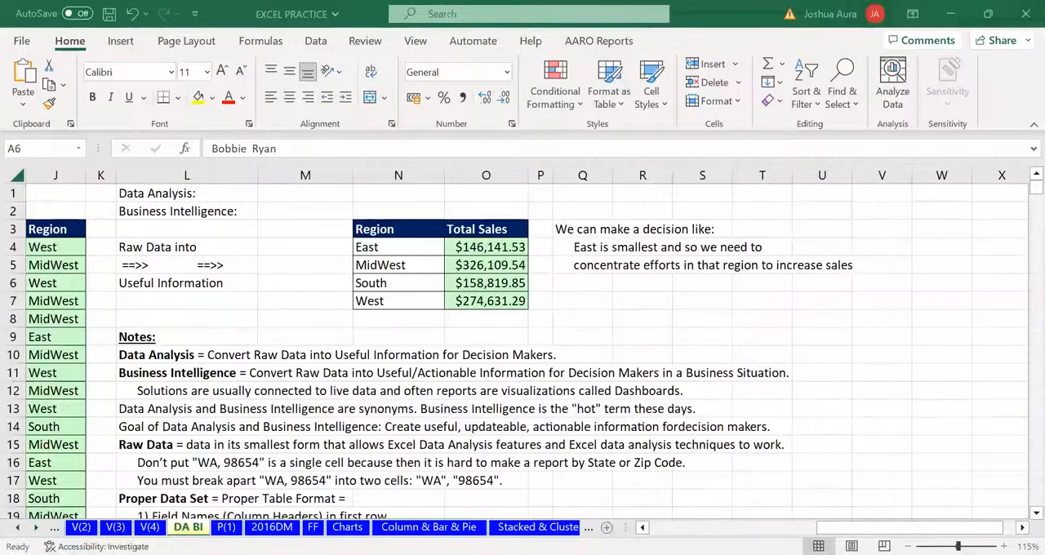
# Examine the DA BI sheet's sales data set from its field names down to the last record
pyautogui.hscroll(-3, 523, 343)
pyautogui.hscroll(-4, 395, 266)
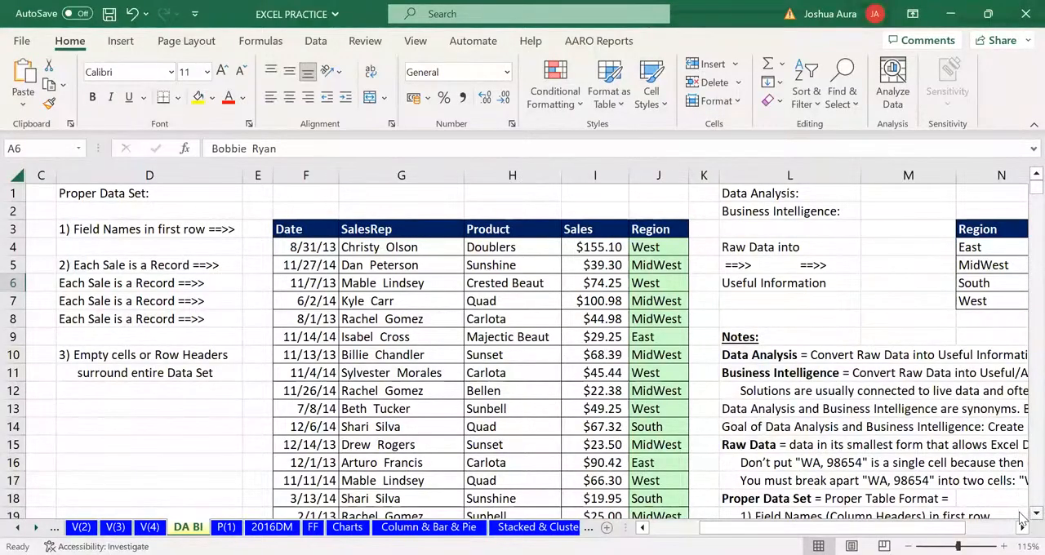
pyautogui.scroll(-1, 1021, 515)
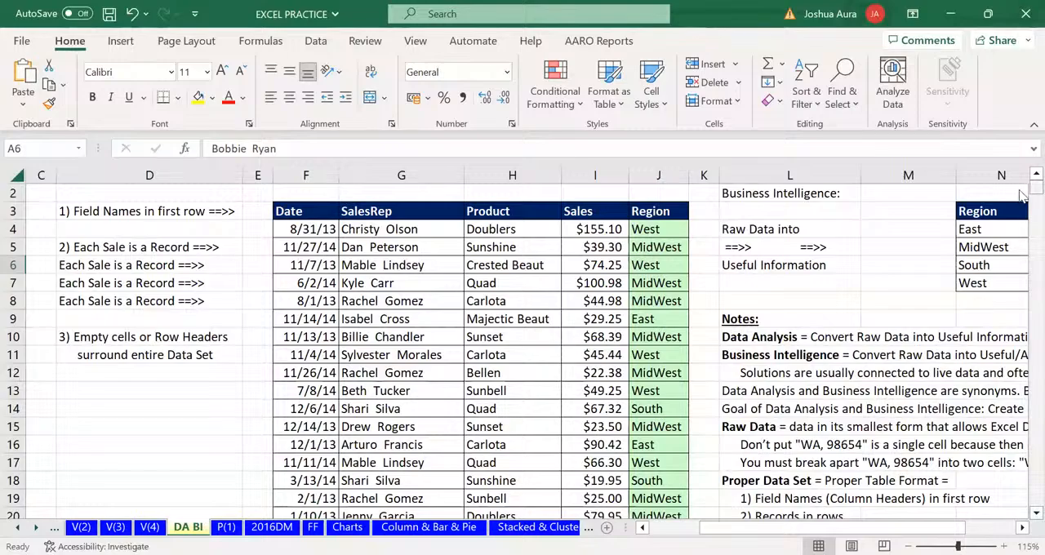
pyautogui.moveTo(1020, 194); pyautogui.dragTo(1024, 508)
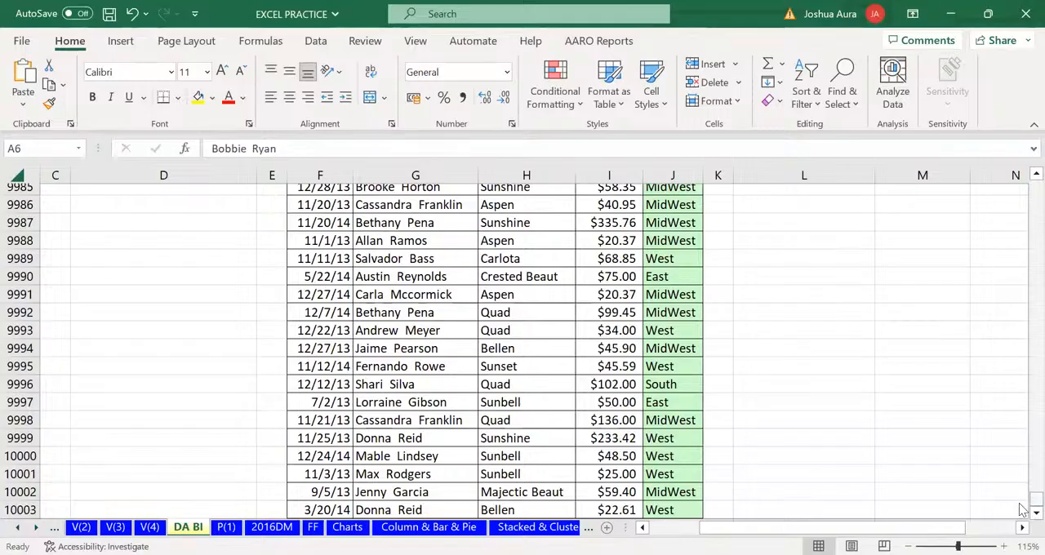
pyautogui.moveTo(1024, 505); pyautogui.dragTo(1024, 184)
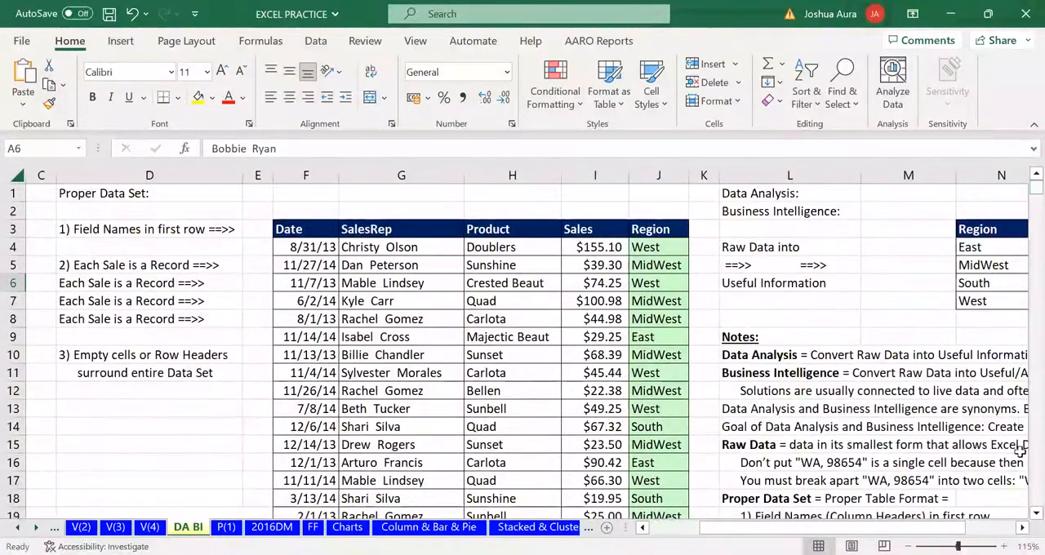
# Delete the decision notes beside the Region and Total Sales table, in rows 3 to 6 from column Q onward
pyautogui.hscroll(3, 959, 343)
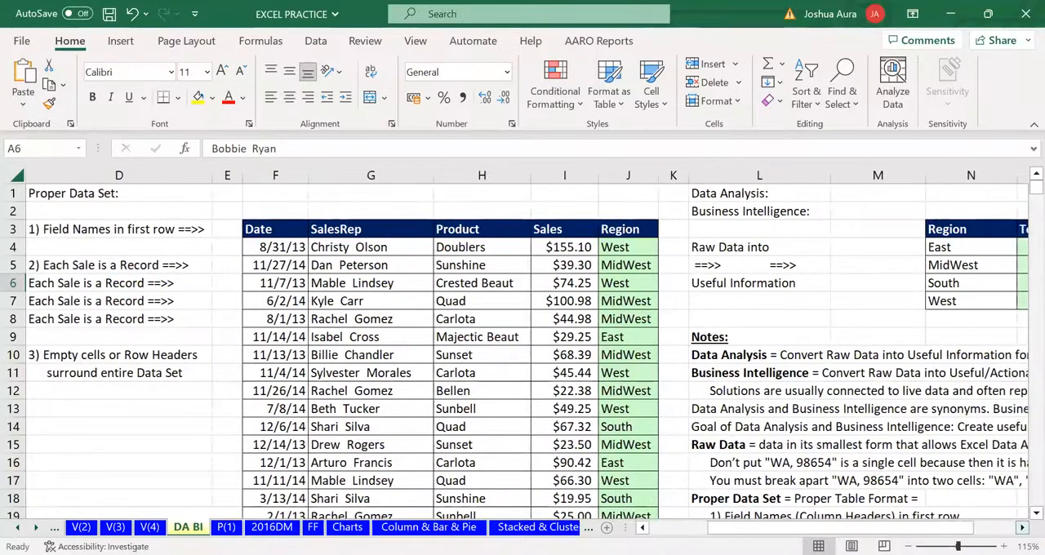
pyautogui.hscroll(2, 960, 343)
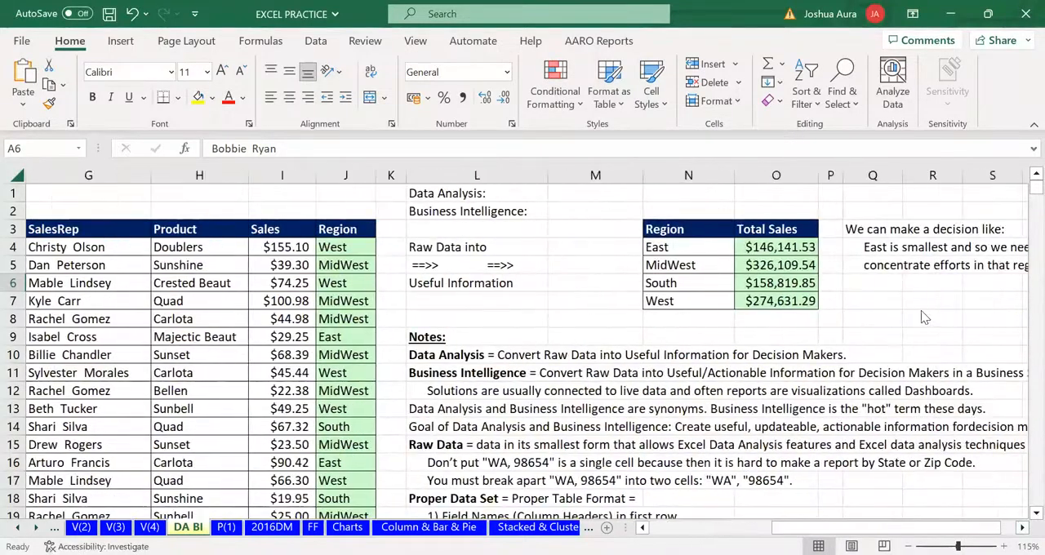
pyautogui.click(862, 232)
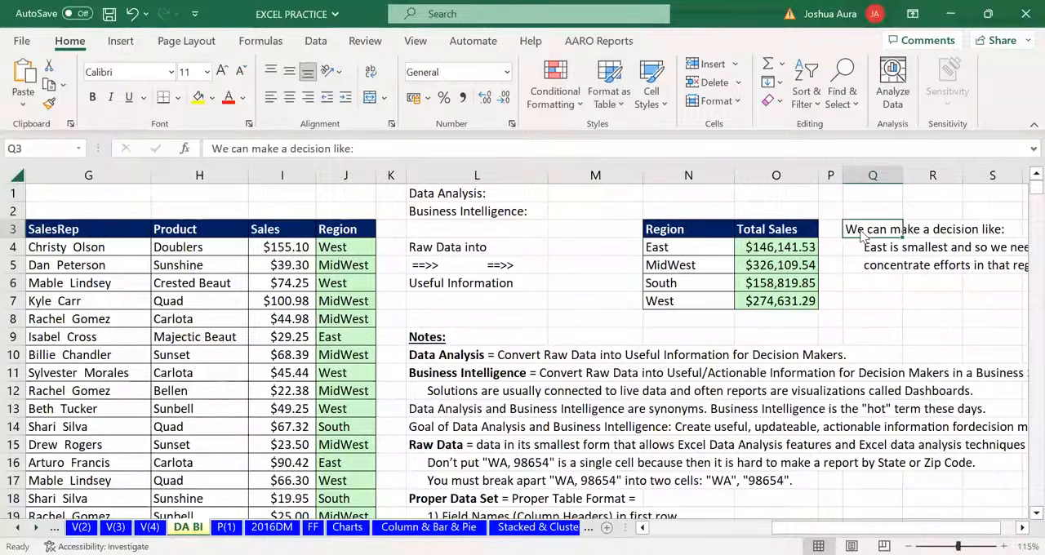
pyautogui.moveTo(862, 232); pyautogui.dragTo(1021, 282)
pyautogui.press('Delete')
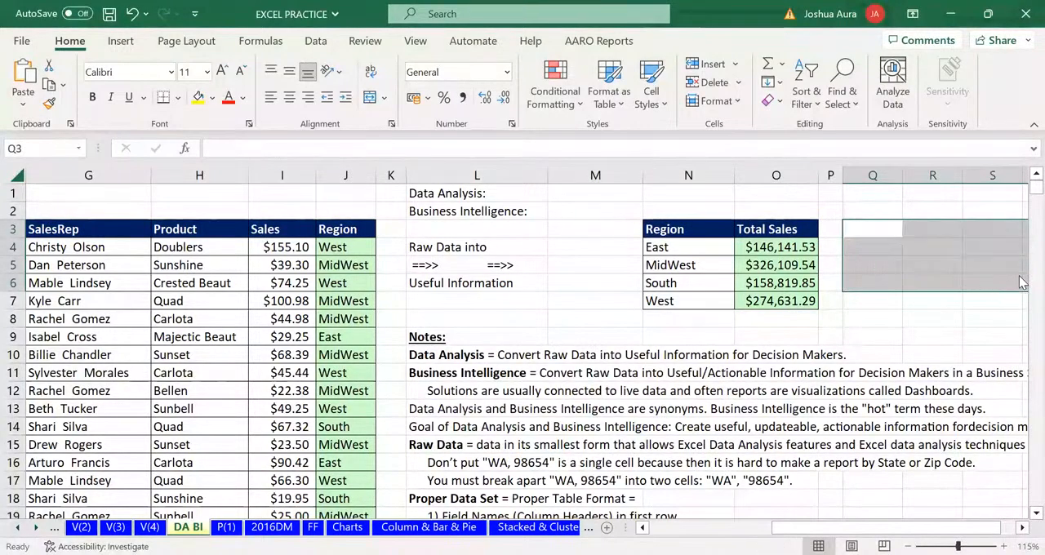
# Enter the region name East in cell Q4 as the criterion for a sales total
pyautogui.click(858, 228)
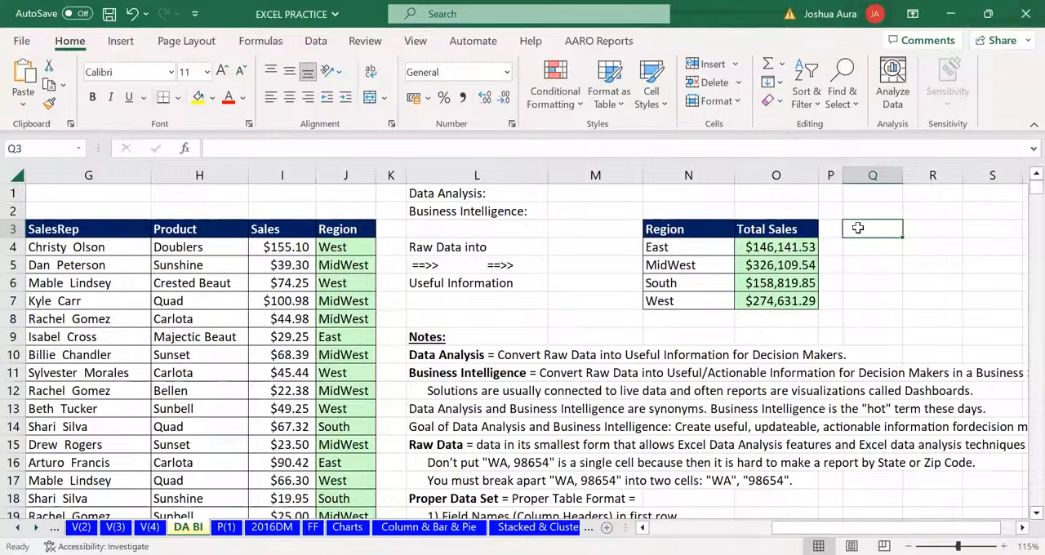
pyautogui.click(858, 245)
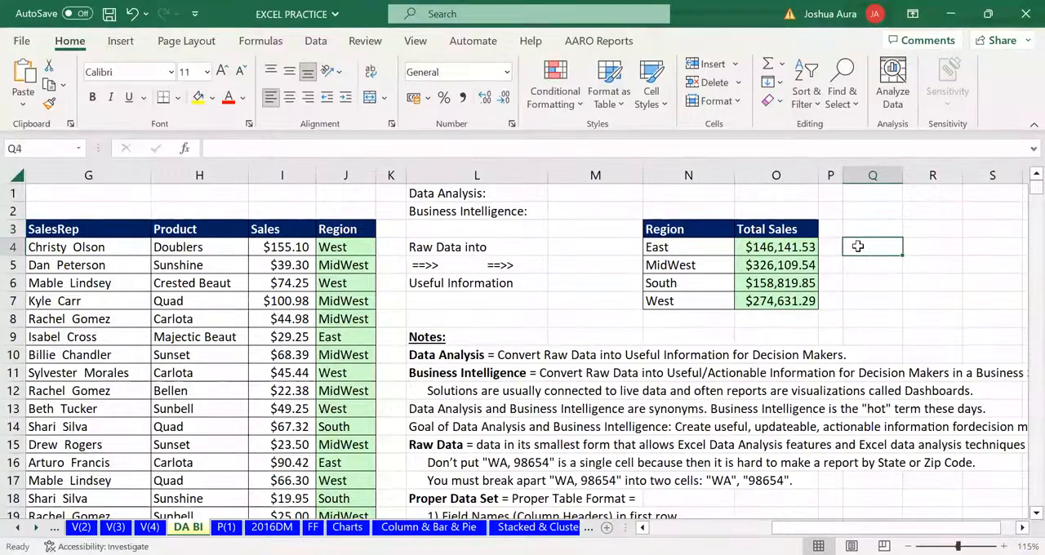
pyautogui.write('Eas')
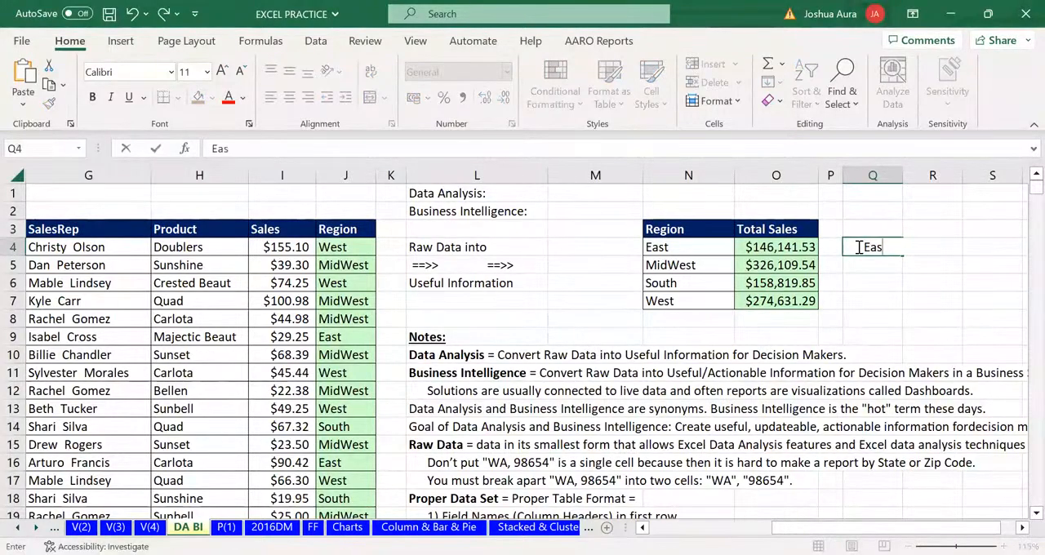
pyautogui.write('t')
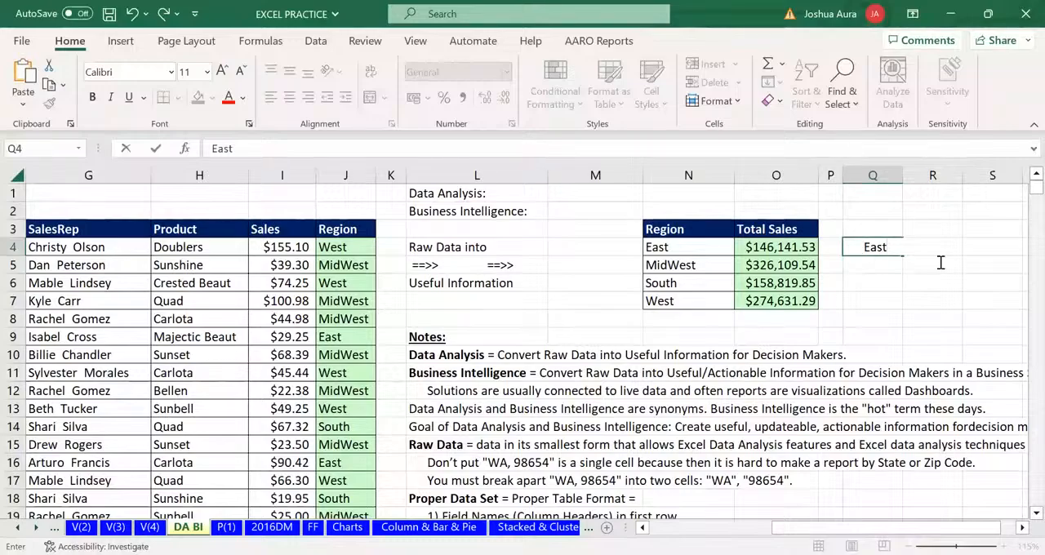
pyautogui.press('Tab')
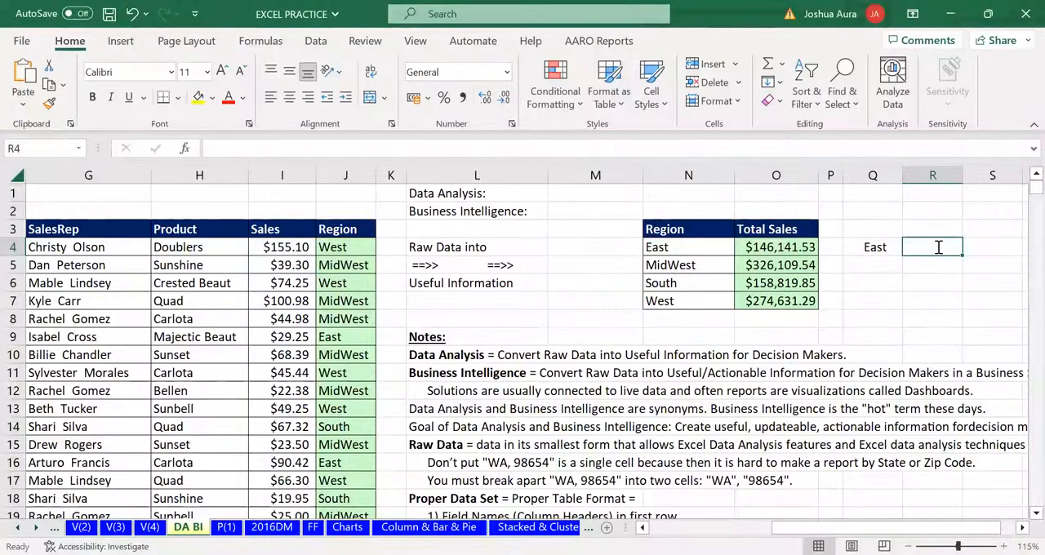
# Enter =SUMIFS(I:I,J:J,Q4) in cell R4 to total the Sales for the East region
pyautogui.write('=s')
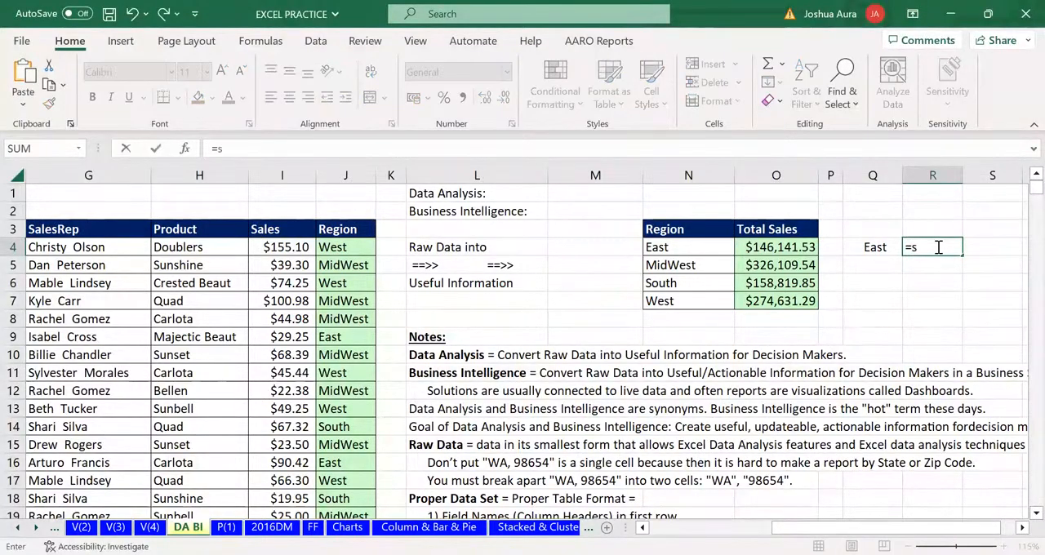
pyautogui.write('umi')
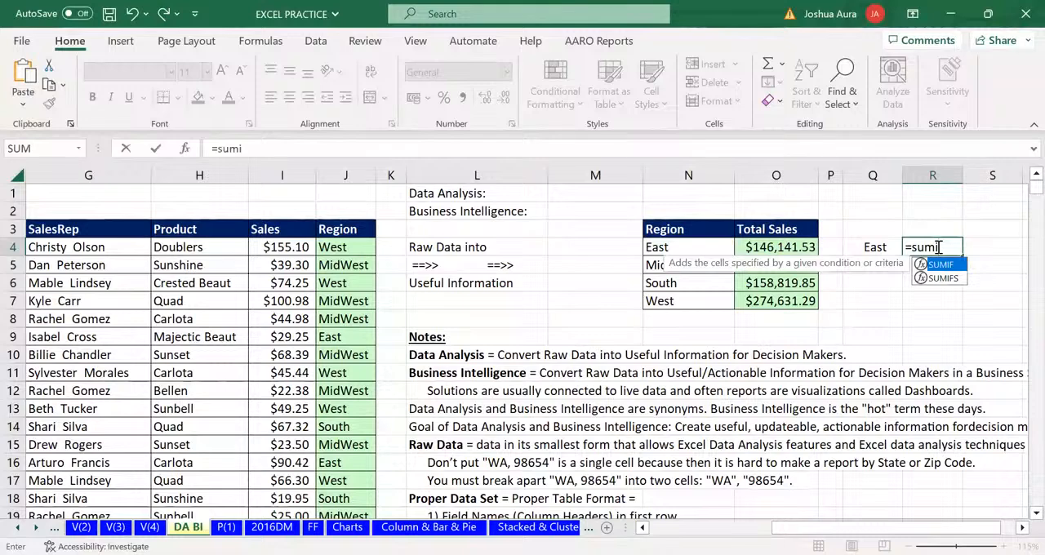
pyautogui.write('fs')
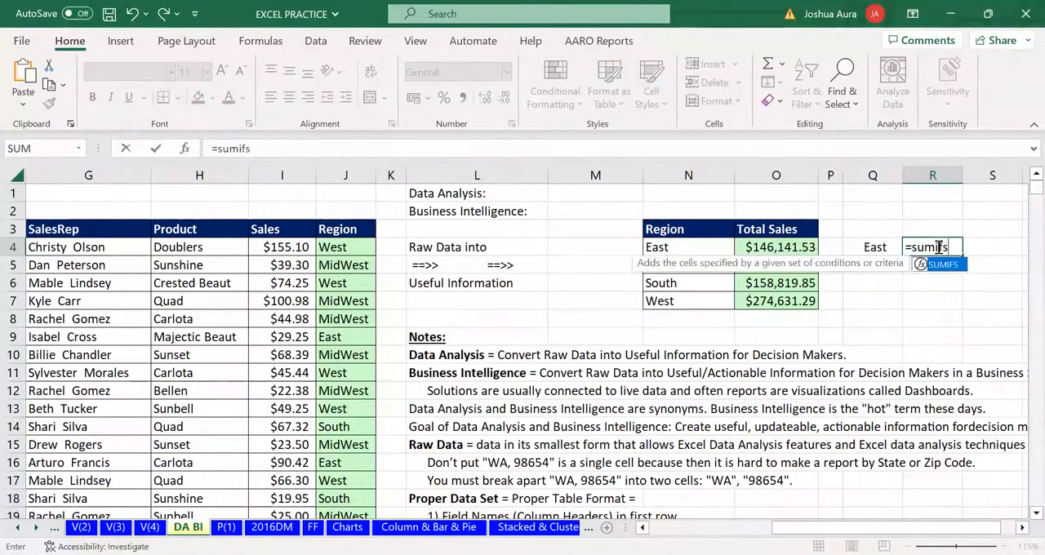
pyautogui.press('Tab')
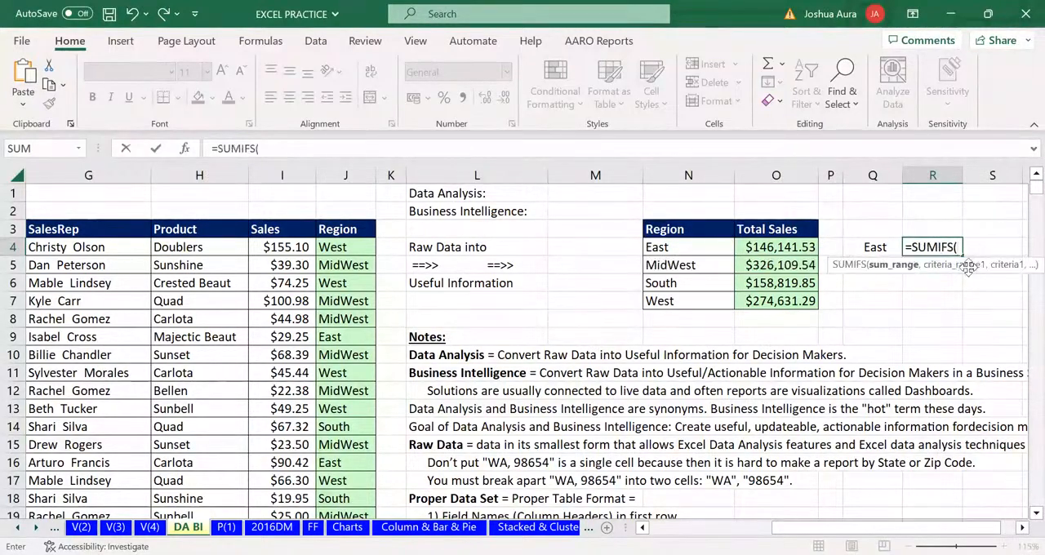
pyautogui.click(284, 176)
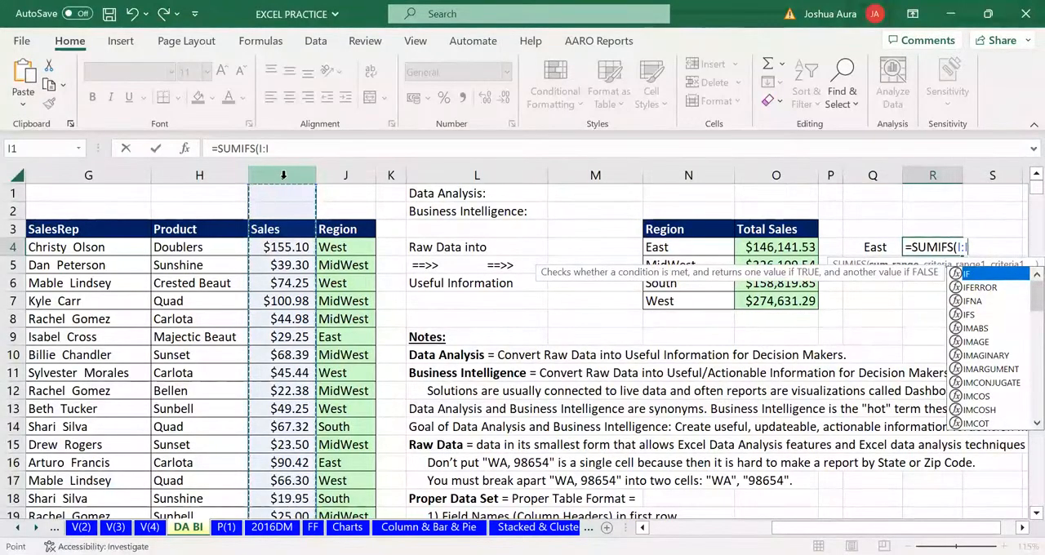
pyautogui.write(',')
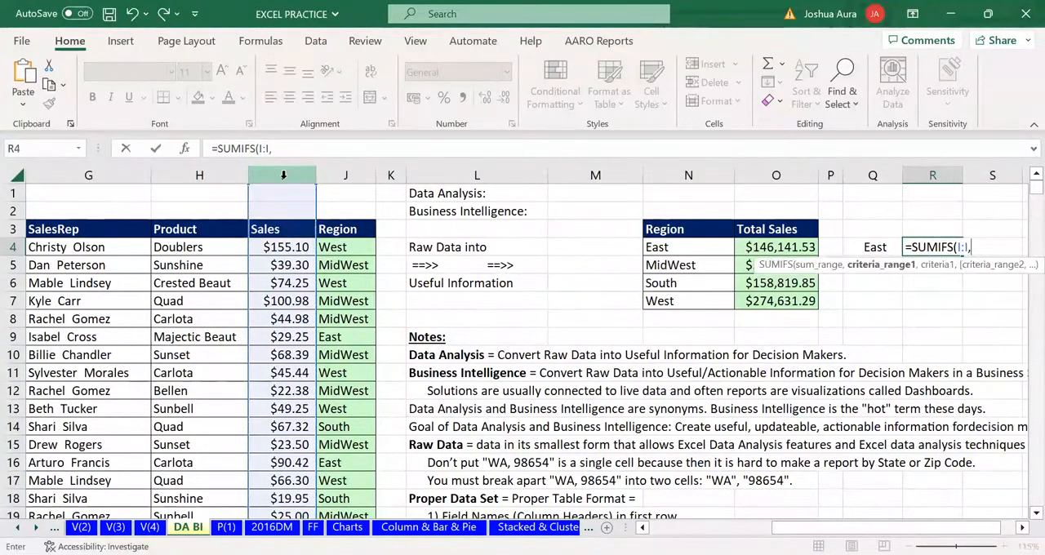
pyautogui.click(352, 174)
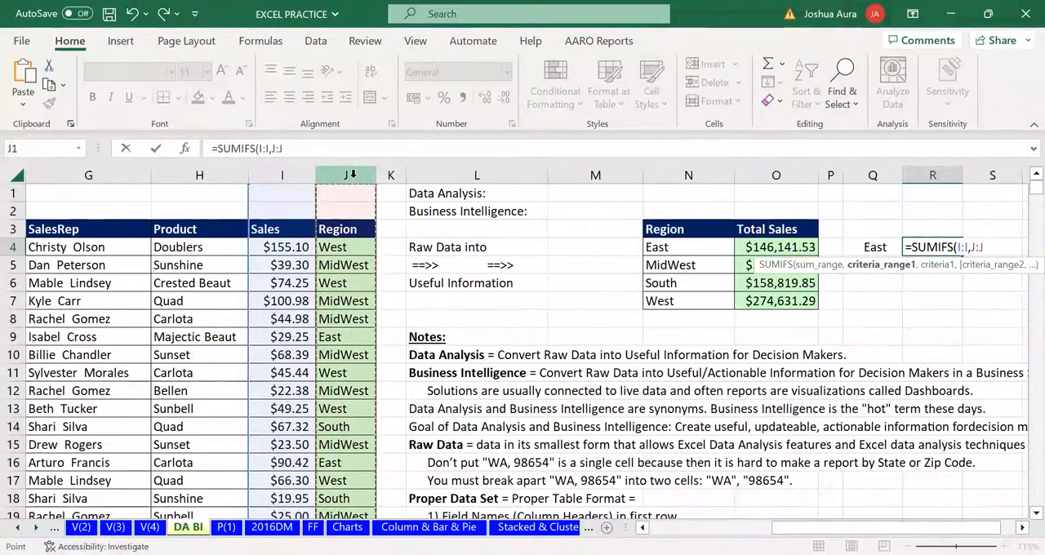
pyautogui.write(',')
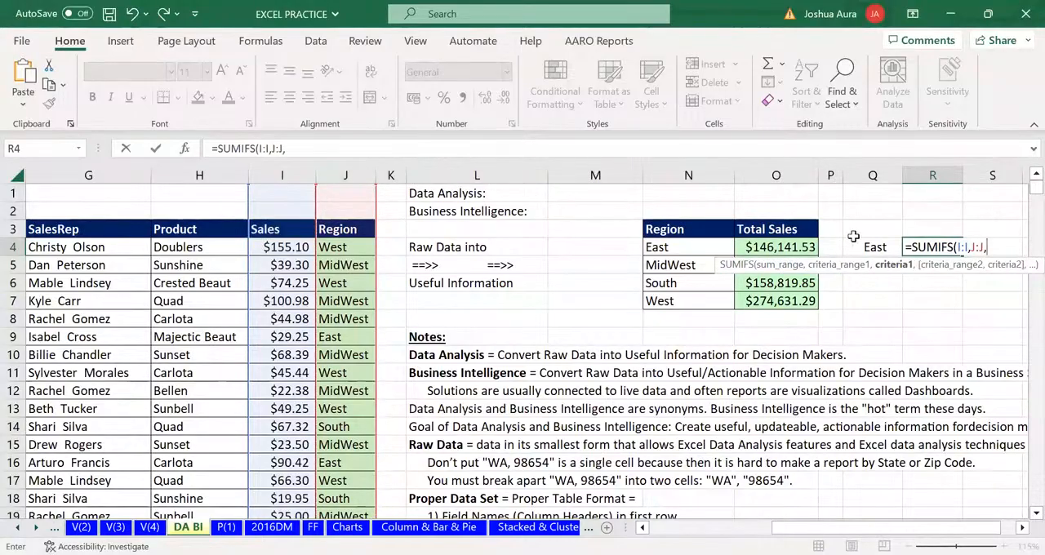
pyautogui.click(875, 247)
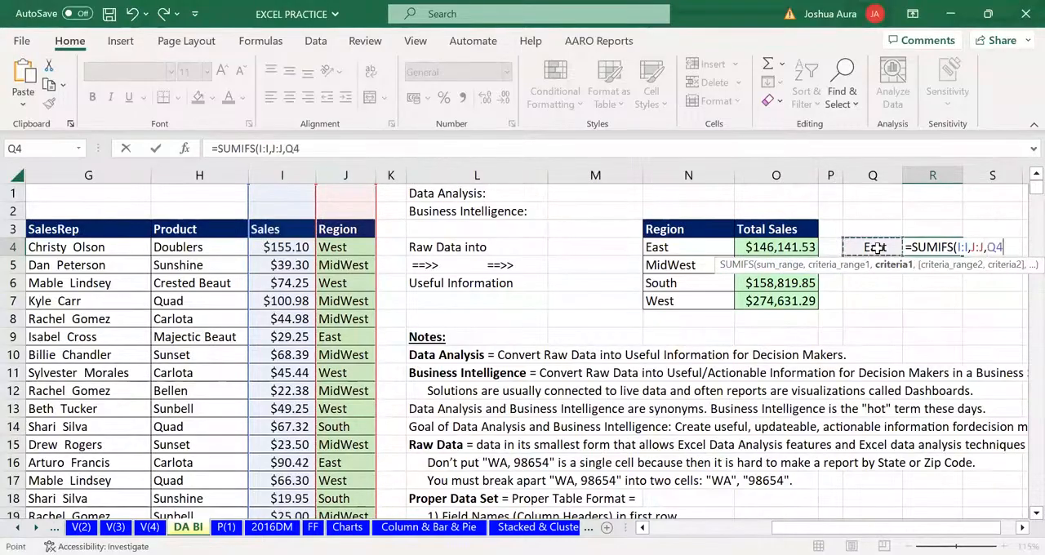
pyautogui.write(')')
pyautogui.press('Return')
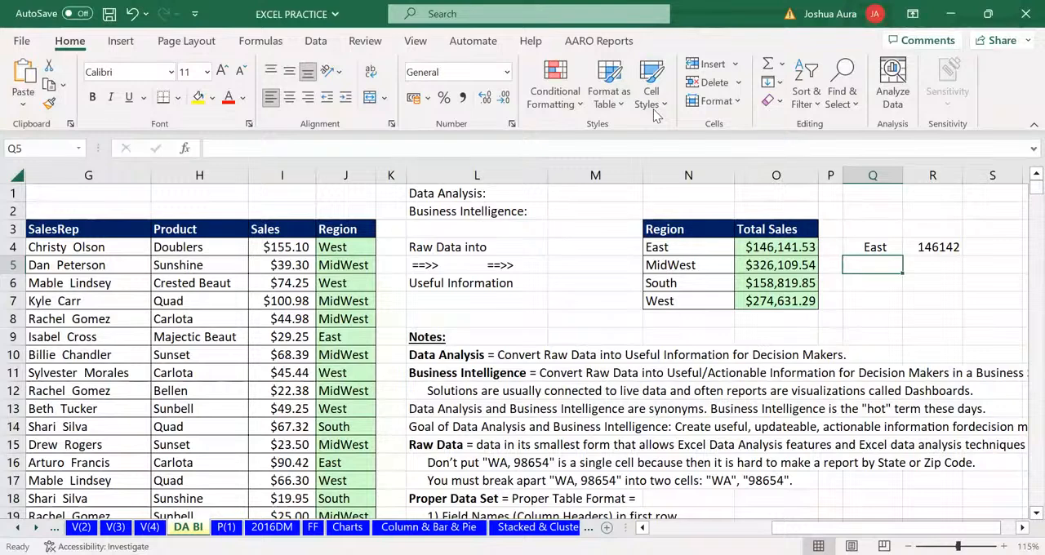
# Return to the DA BI sheet and insert a PivotTable on a new worksheet from the sales data $F$3:$J$10004
pyautogui.hotkey('alt', 'Tab')
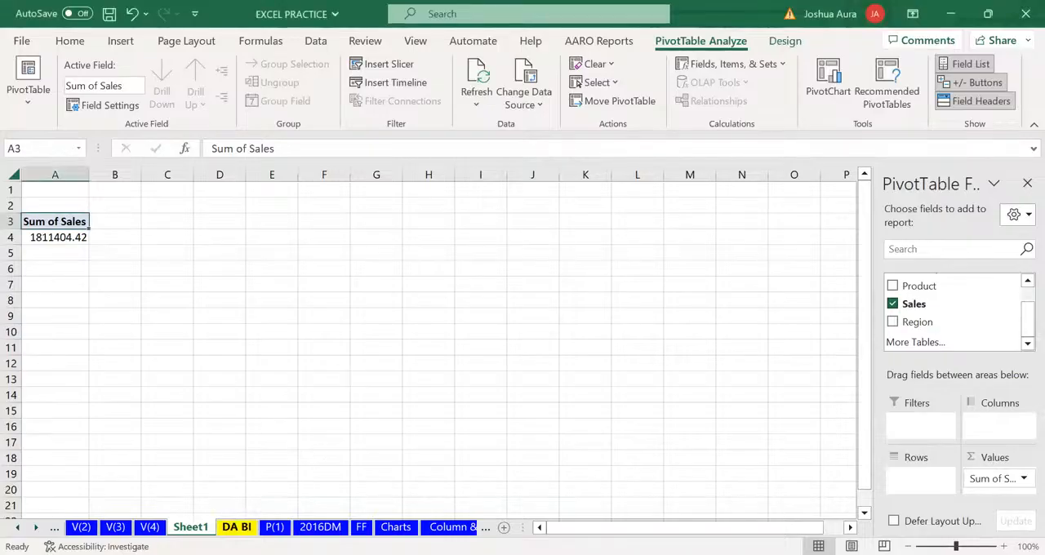
pyautogui.hotkey('ctrl', 'pagedown')
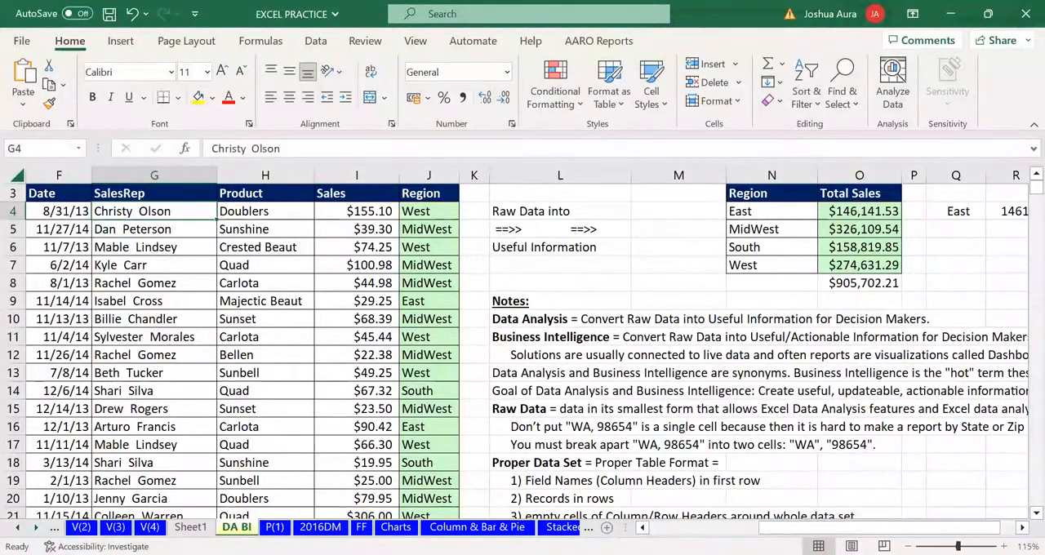
pyautogui.hscroll(2, 523, 351)
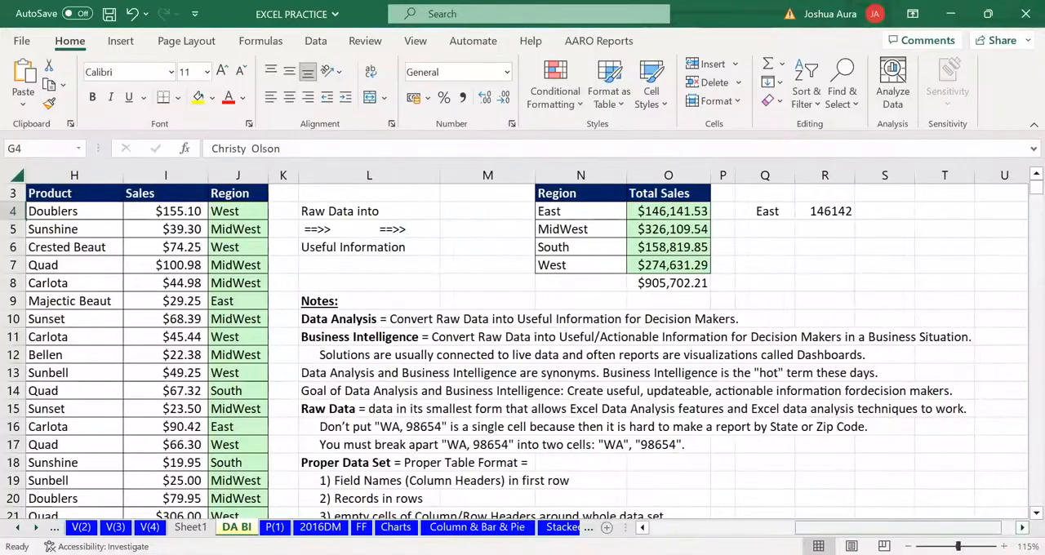
pyautogui.moveTo(899, 527); pyautogui.dragTo(748, 527)
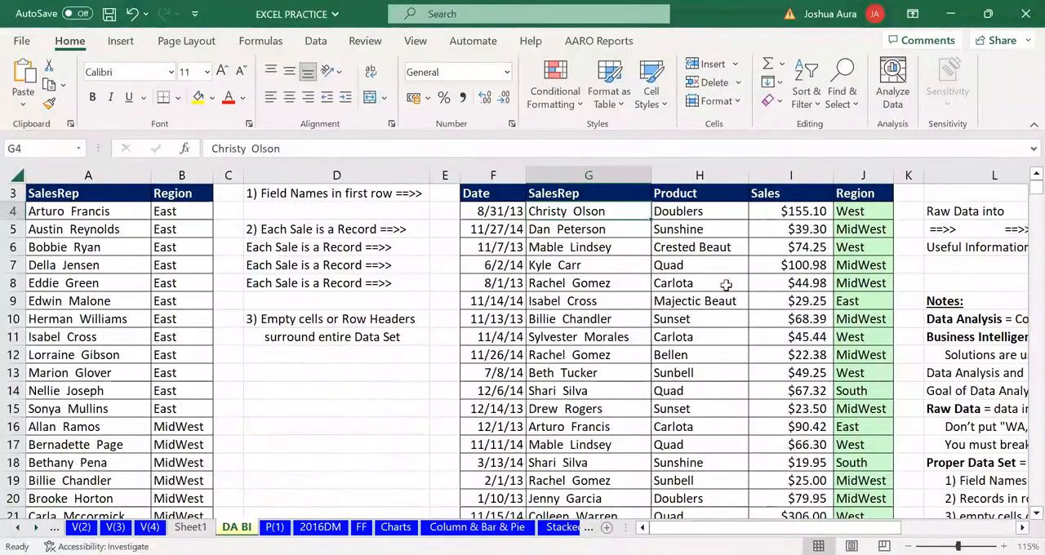
pyautogui.click(553, 225)
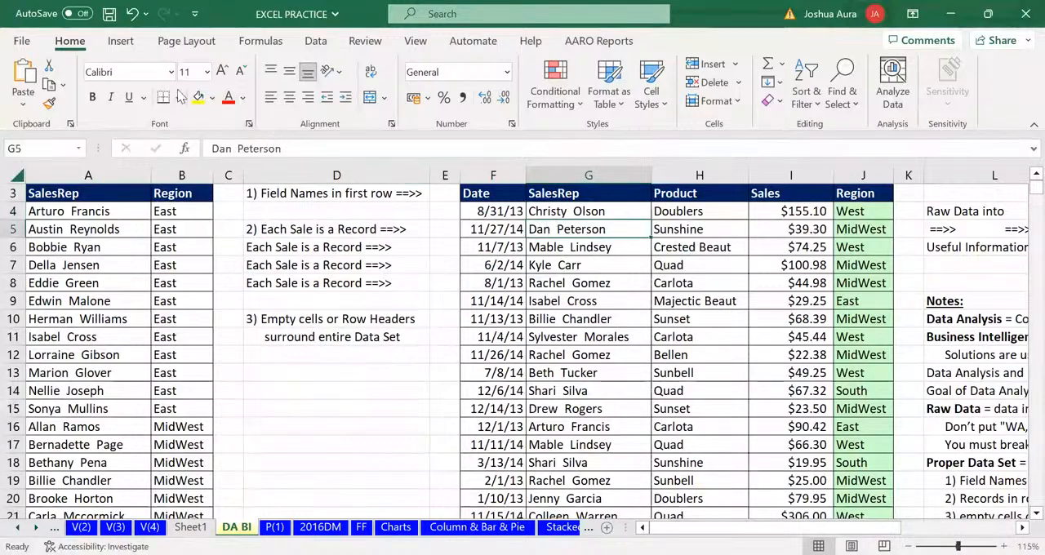
pyautogui.click(120, 40)
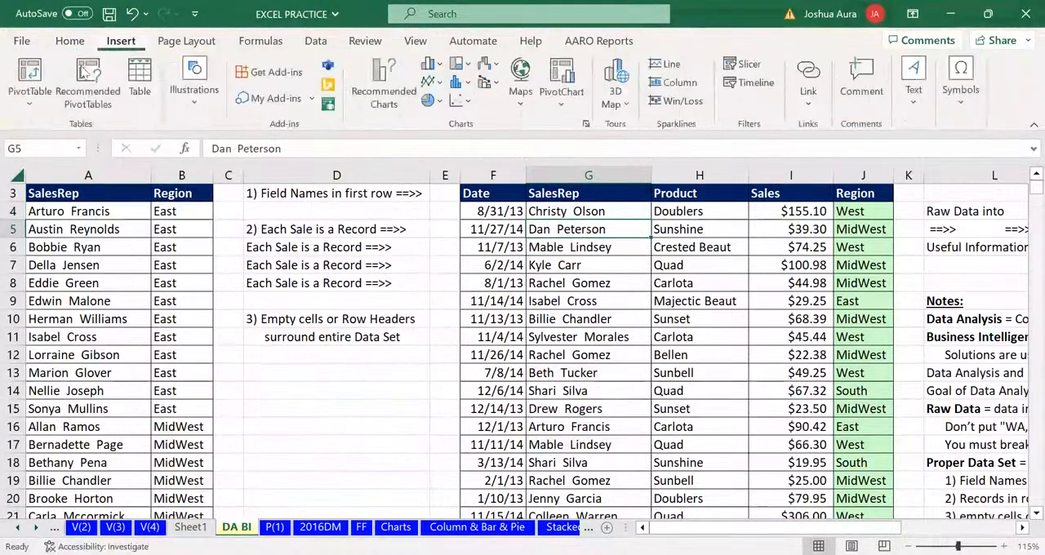
pyautogui.click(29, 74)
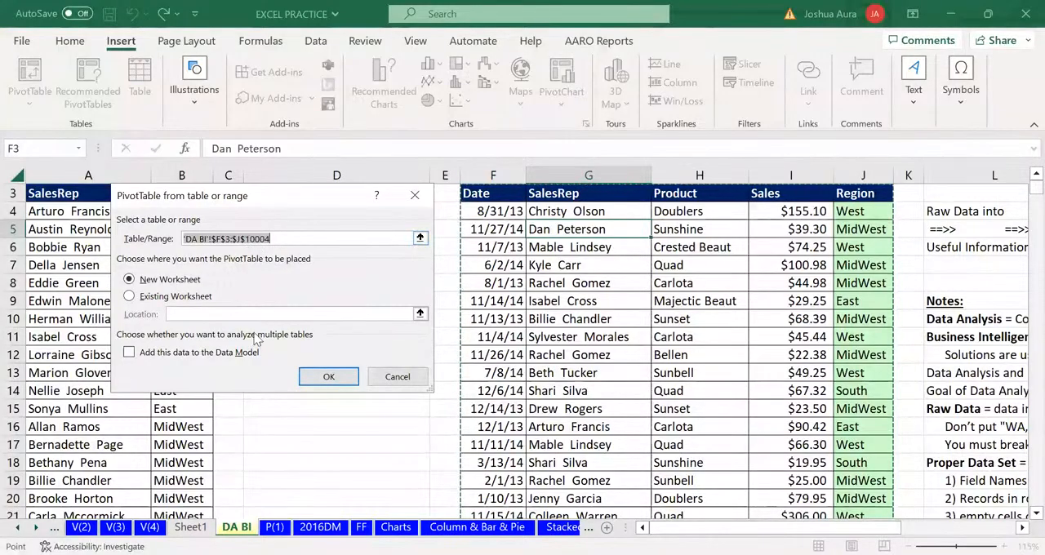
pyautogui.click(335, 376)
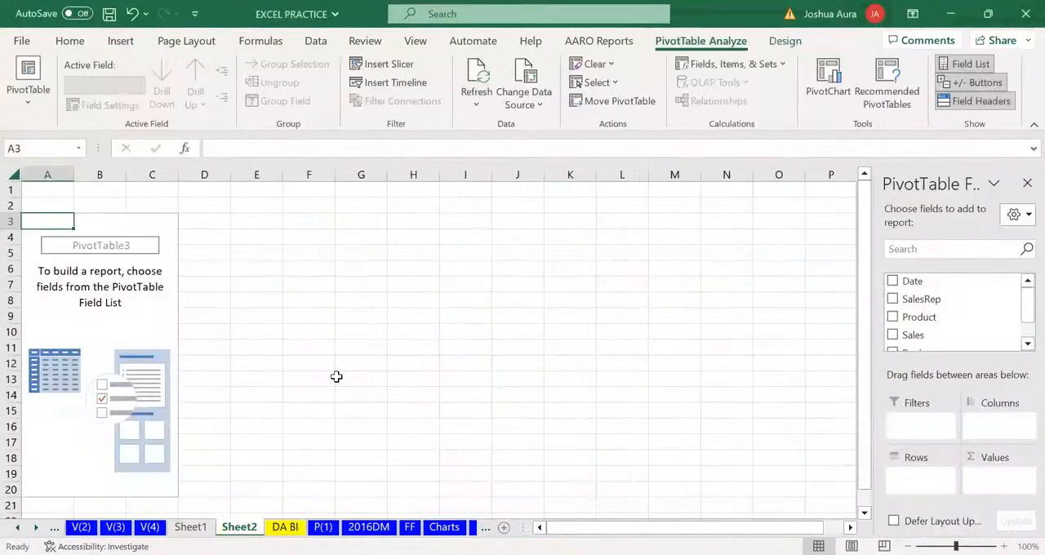
# Add the Region field to the rows of the new PivotTable
pyautogui.click(1023, 346)
pyautogui.click(1022, 346)
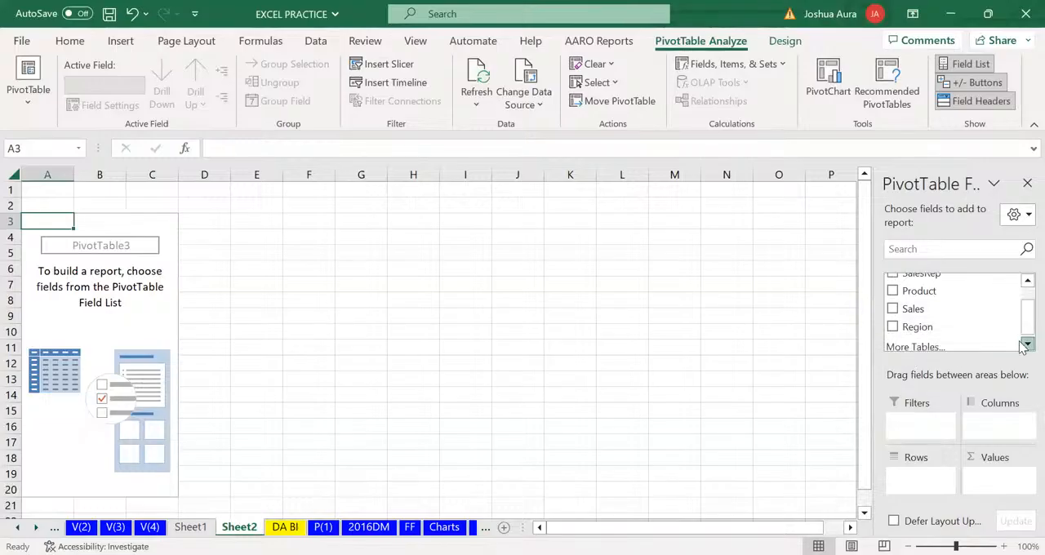
pyautogui.click(1022, 346)
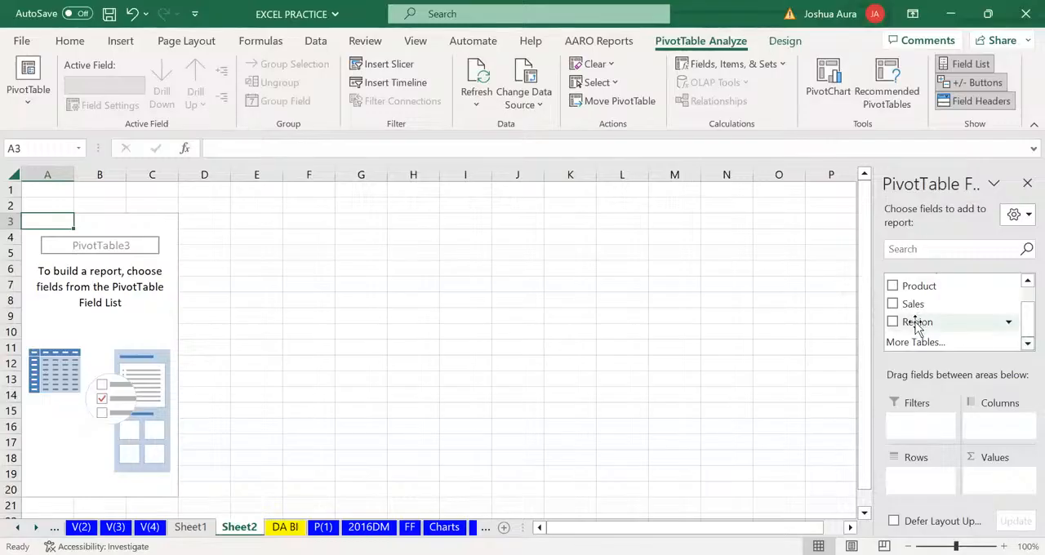
pyautogui.moveTo(916, 327); pyautogui.dragTo(923, 495)
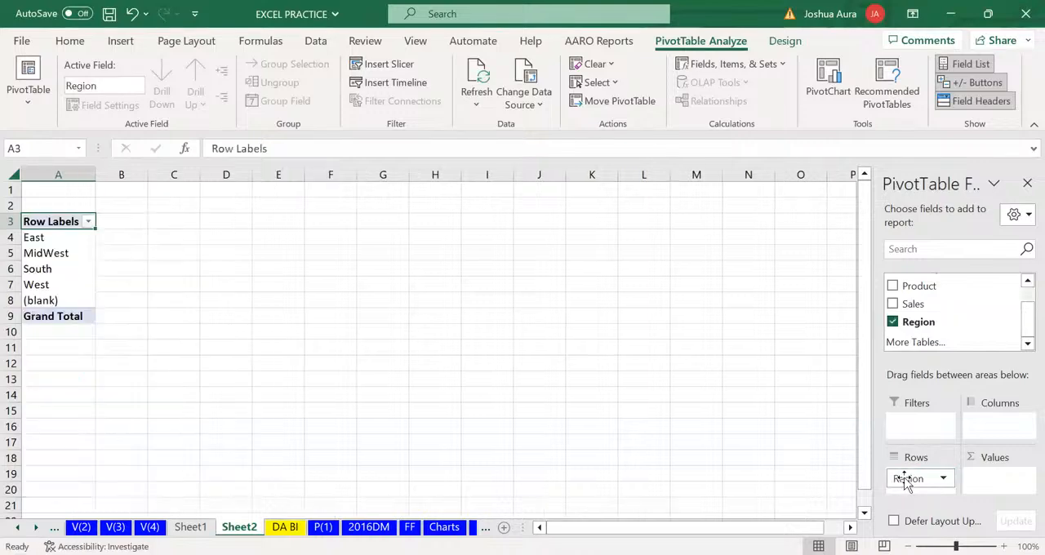
pyautogui.click(905, 480)
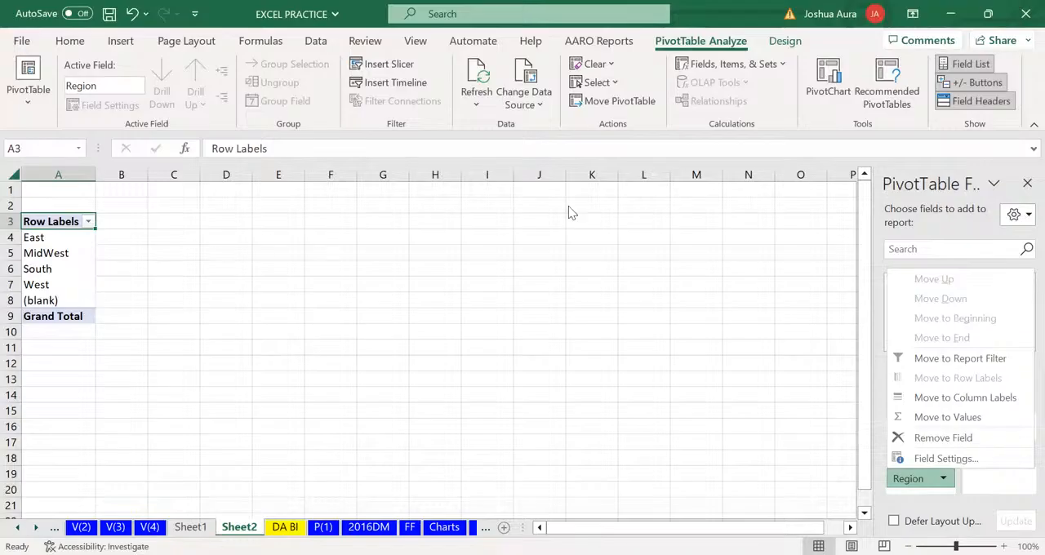
# Add the Sales field to the values of the Region PivotTable on Sheet2 to sum sales by region
pyautogui.click(759, 308)
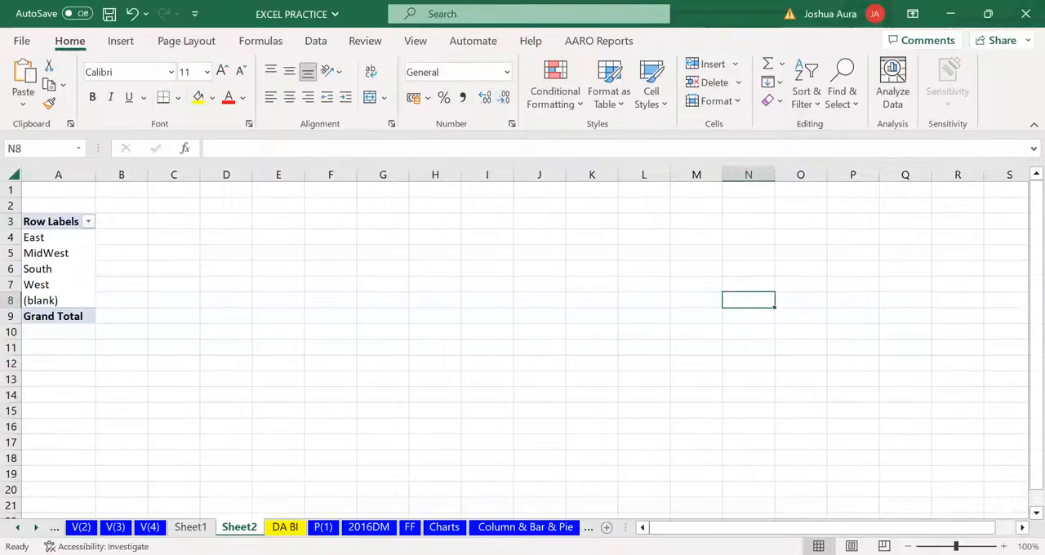
pyautogui.click(256, 440)
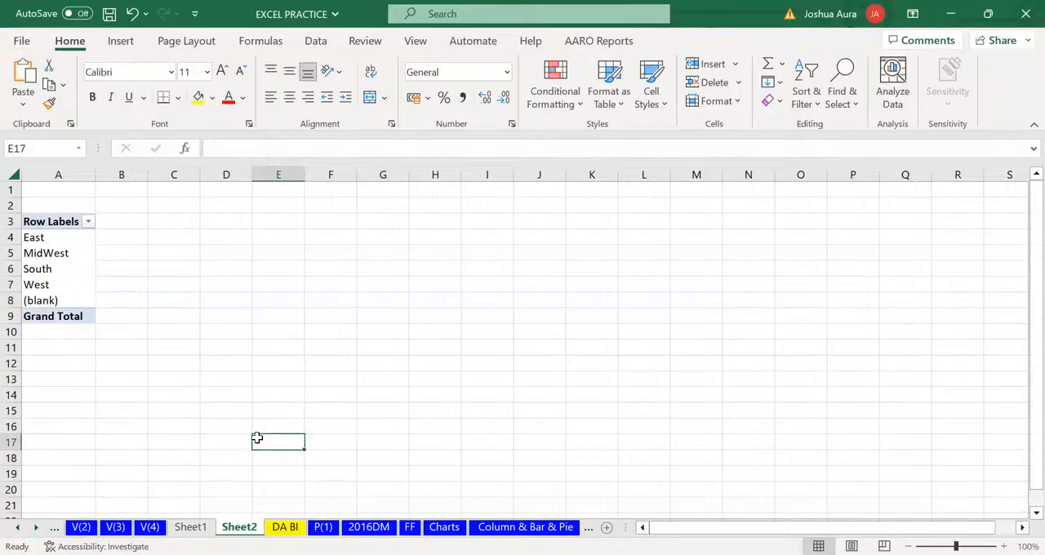
pyautogui.click(45, 237)
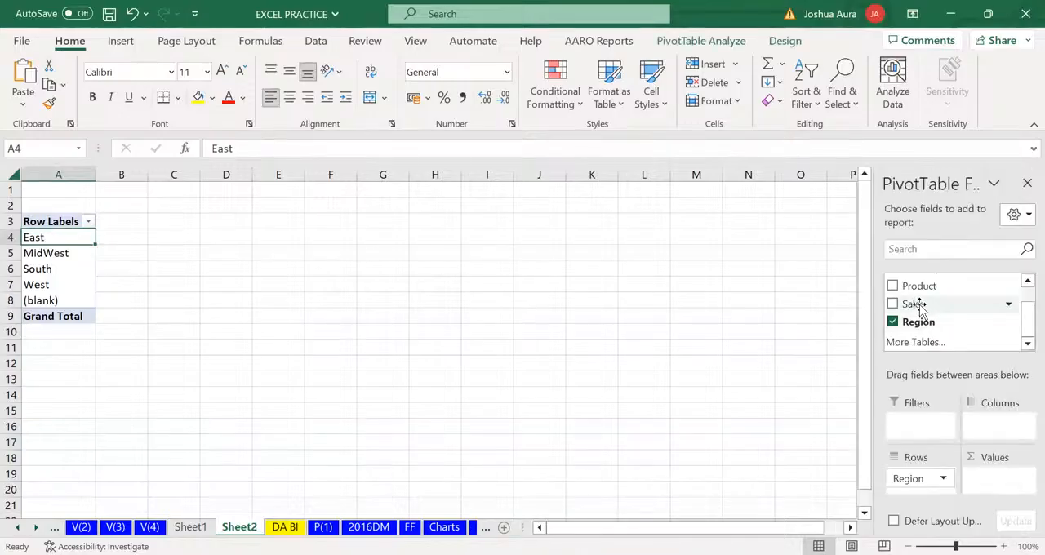
pyautogui.moveTo(921, 309); pyautogui.dragTo(987, 483)
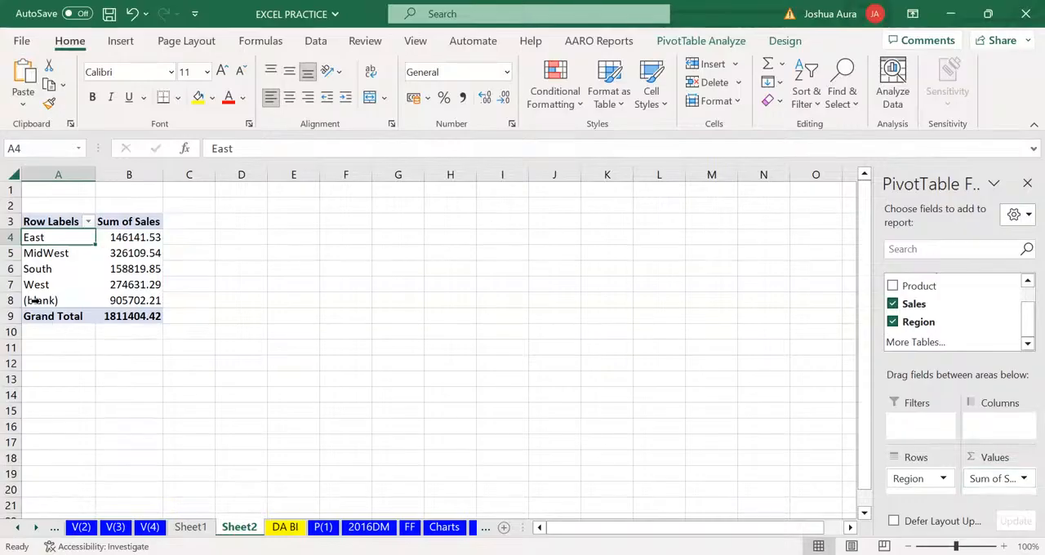
pyautogui.moveTo(123, 299)
pyautogui.hotkey('alt', 'Tab')
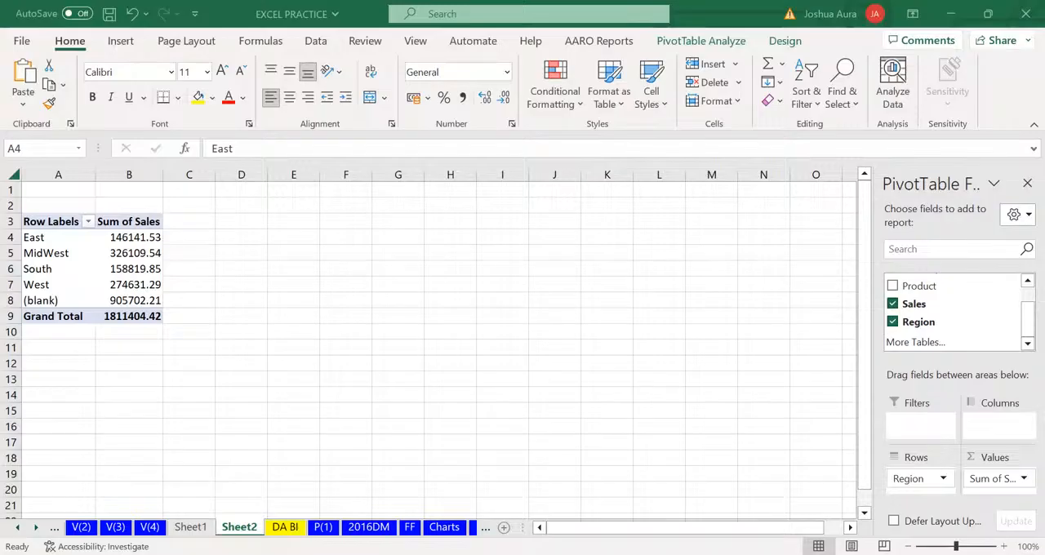
# Go back to the DA BI sheet and create a second PivotTable on a new worksheet from the range $F$3:$J$10004
pyautogui.click(285, 527)
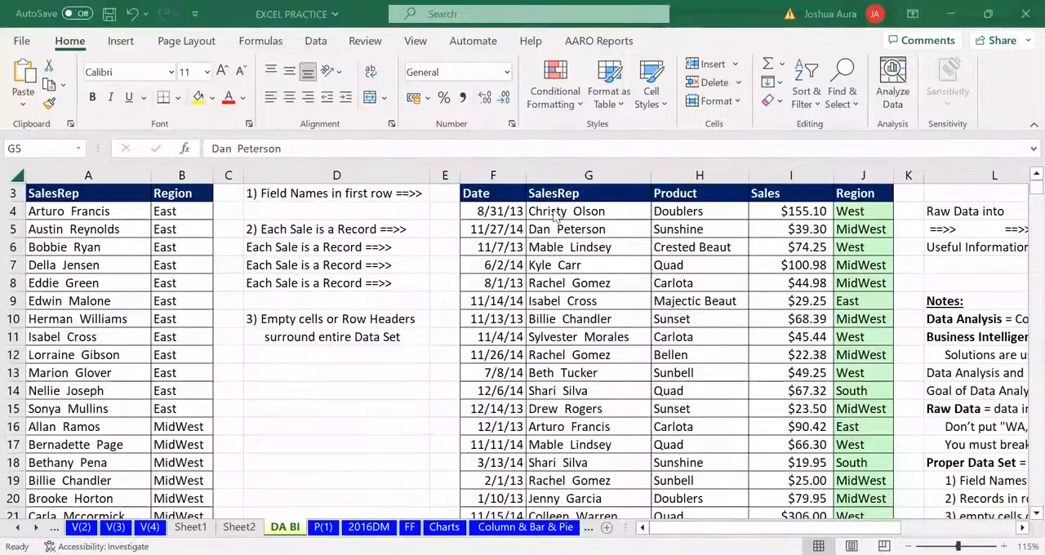
pyautogui.click(562, 278)
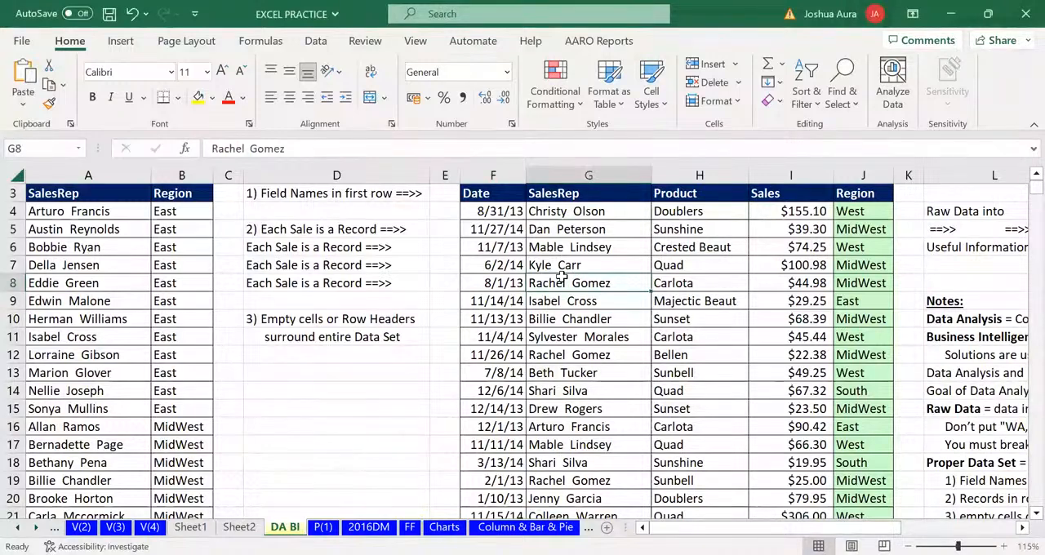
pyautogui.click(488, 281)
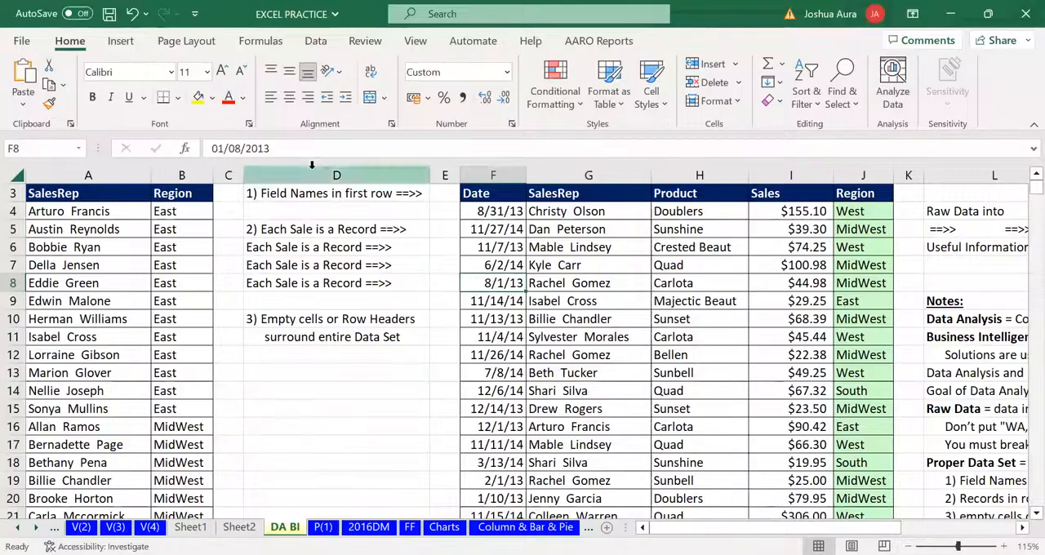
pyautogui.click(122, 45)
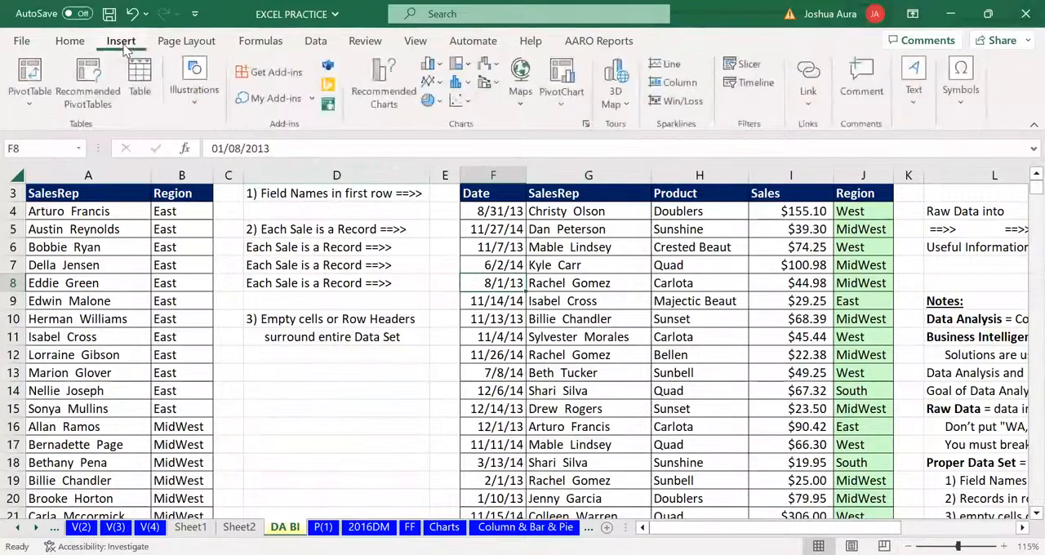
pyautogui.click(36, 69)
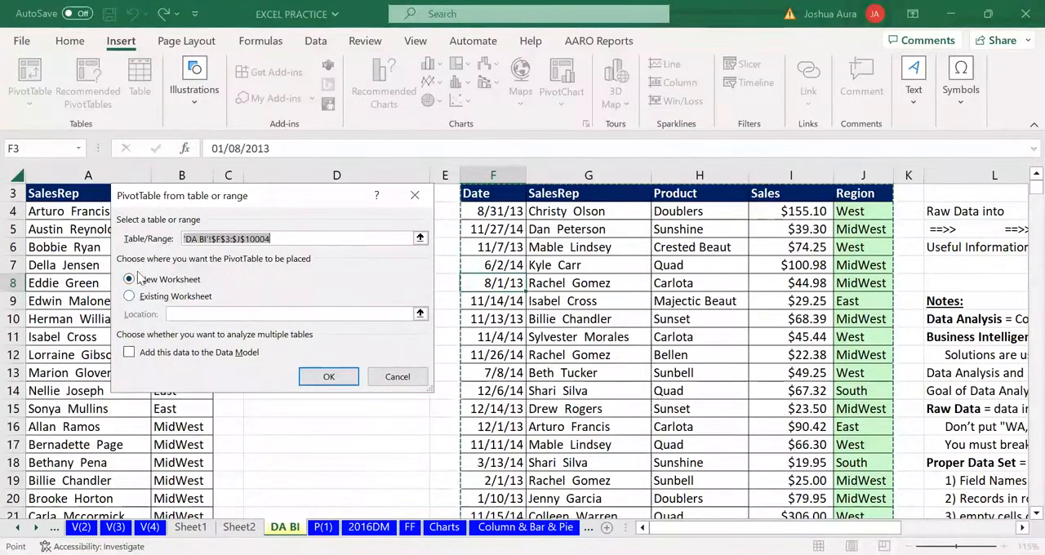
pyautogui.click(328, 376)
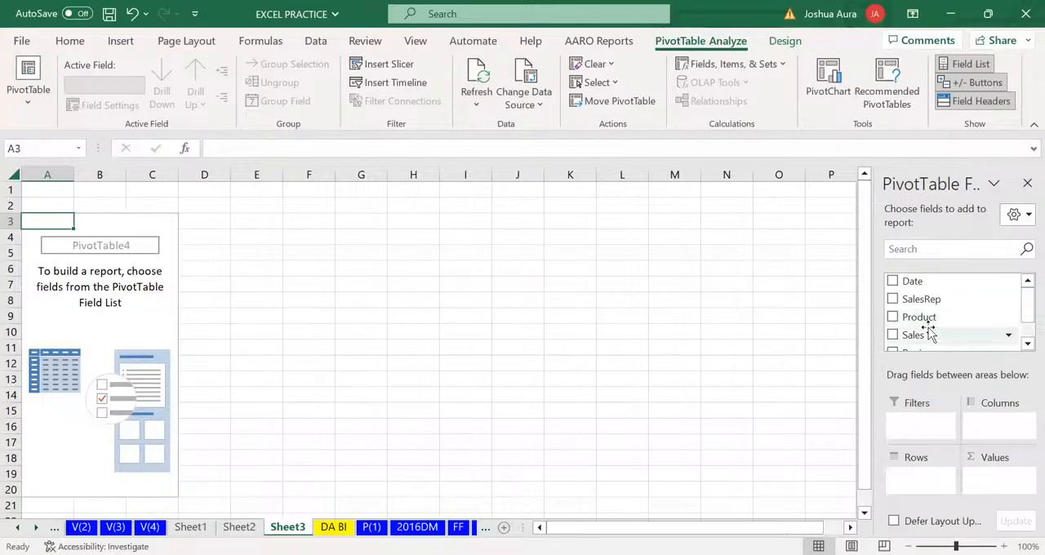
# Add the Region field to the rows and the Sales field to the values of the new PivotTable
pyautogui.click(1022, 349)
pyautogui.click(1023, 348)
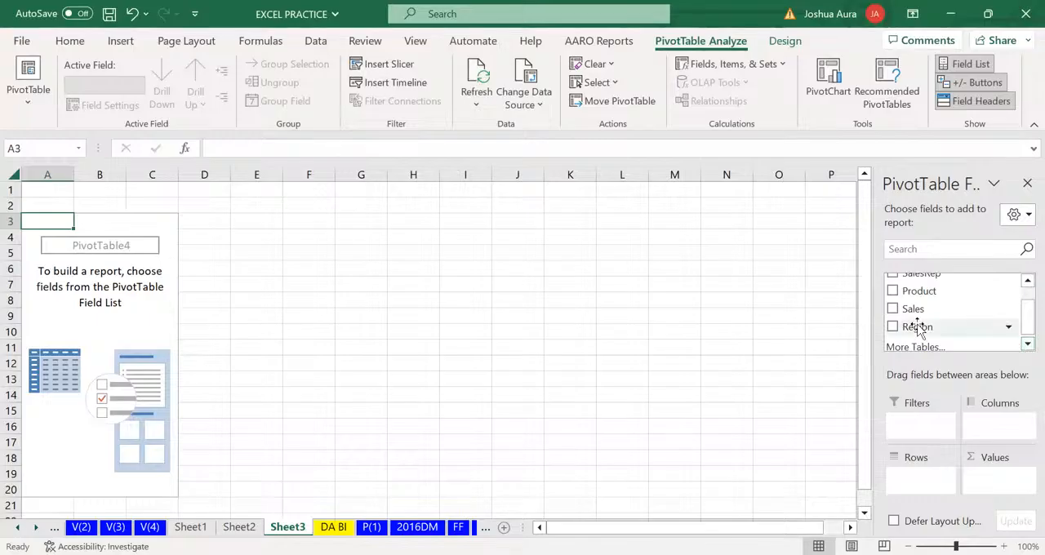
pyautogui.moveTo(916, 326); pyautogui.dragTo(910, 483)
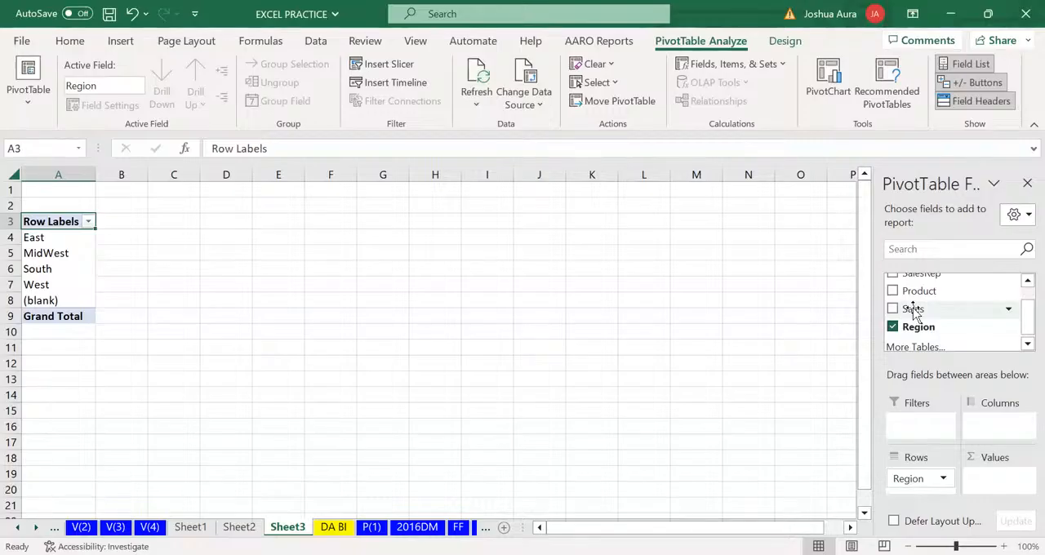
pyautogui.moveTo(913, 311); pyautogui.dragTo(984, 483)
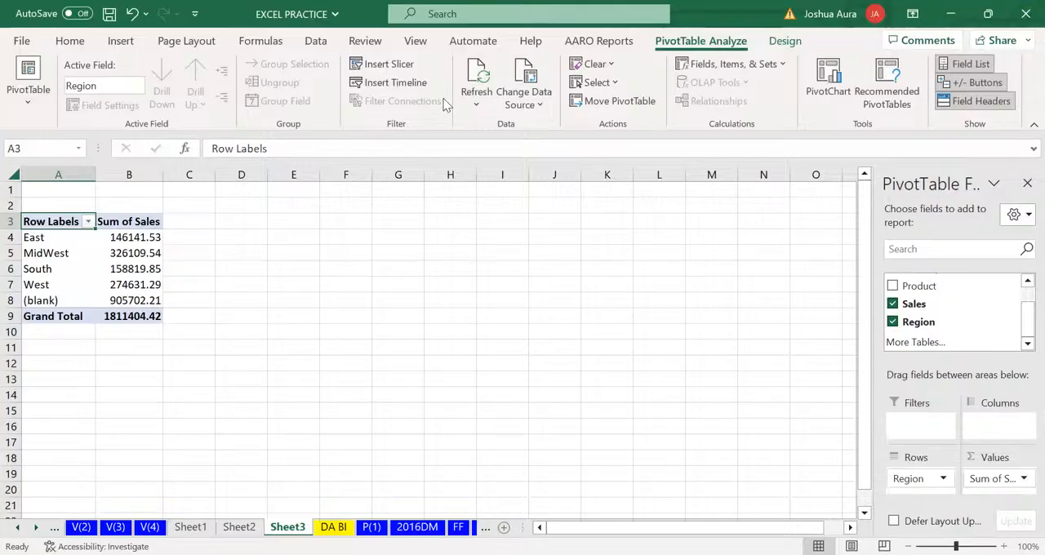
pyautogui.hotkey('alt', 'Tab')
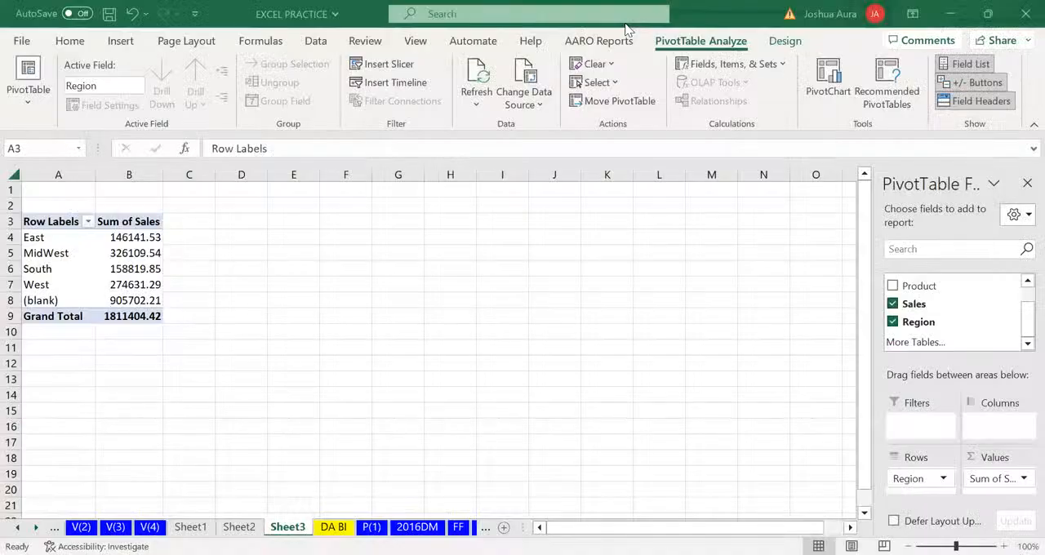
# Add the Product field as a report filter of the PivotTable on Sheet3
pyautogui.click(918, 290)
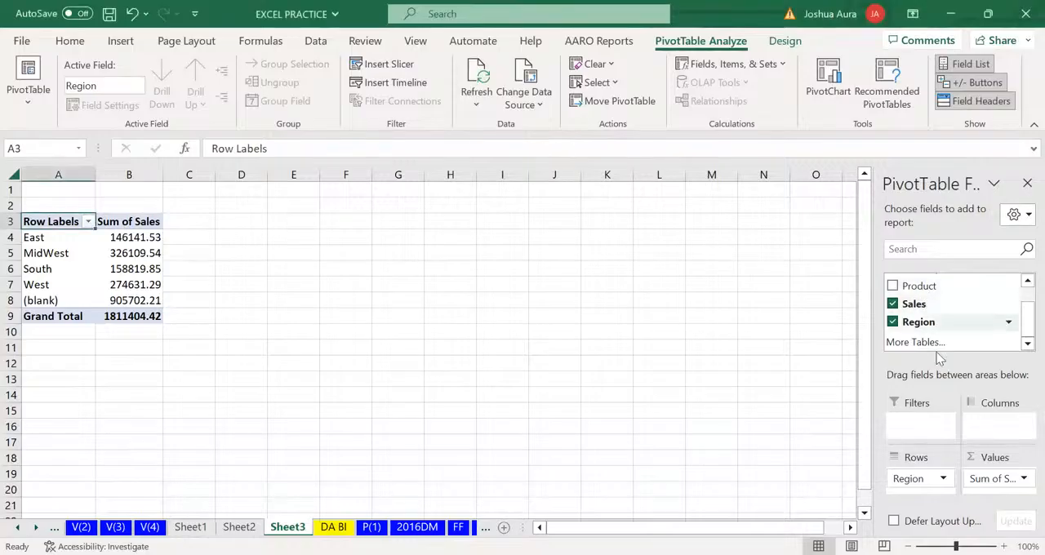
pyautogui.click(927, 421)
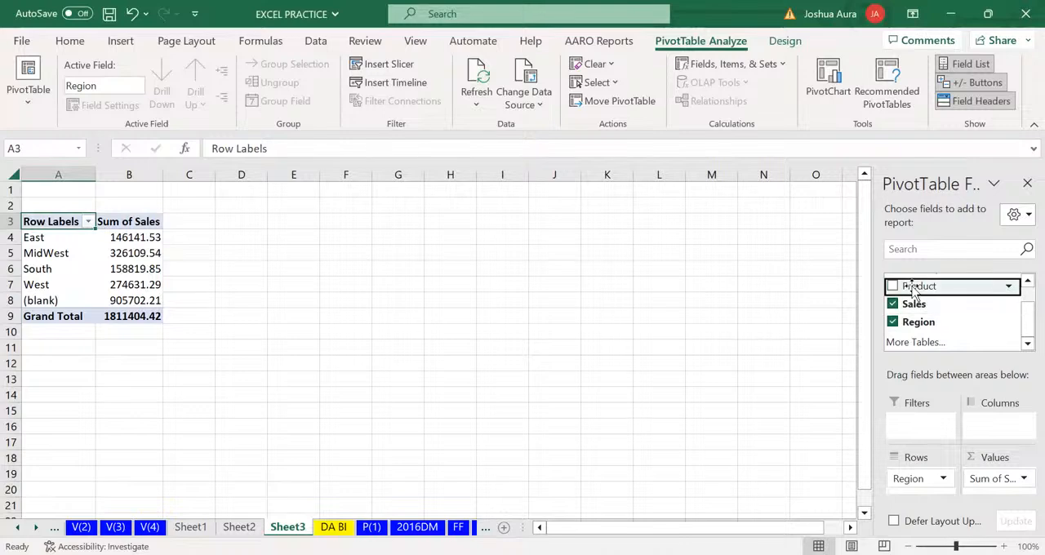
pyautogui.moveTo(915, 290); pyautogui.dragTo(929, 427)
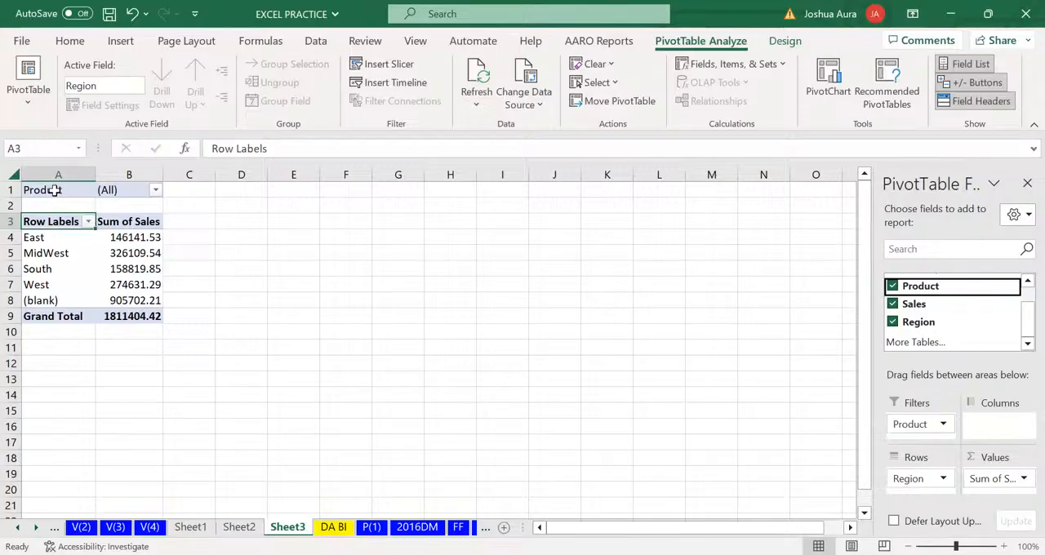
# Filter the PivotTable's Product field to show only Majectic Beaut
pyautogui.click(155, 189)
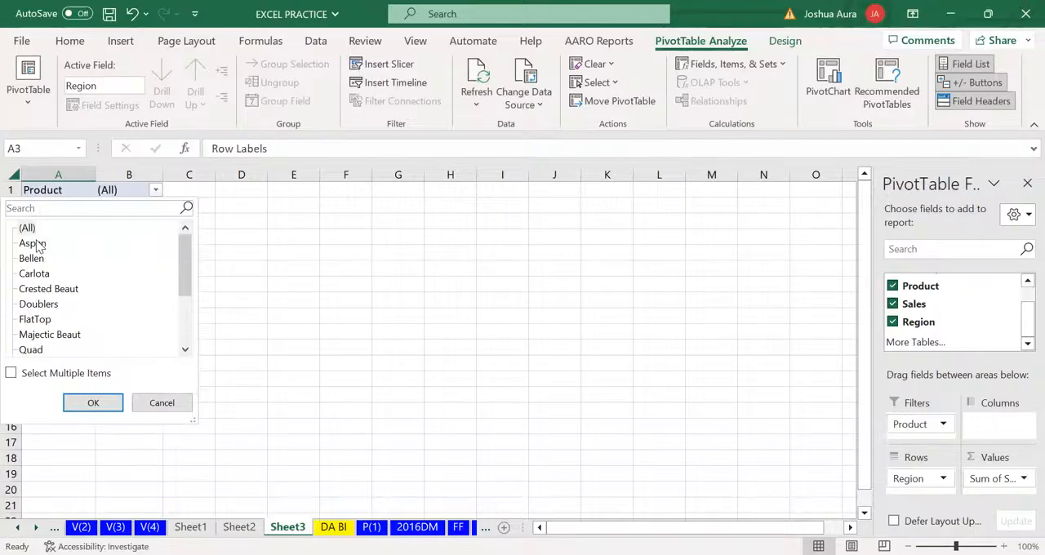
pyautogui.click(54, 336)
pyautogui.click(86, 403)
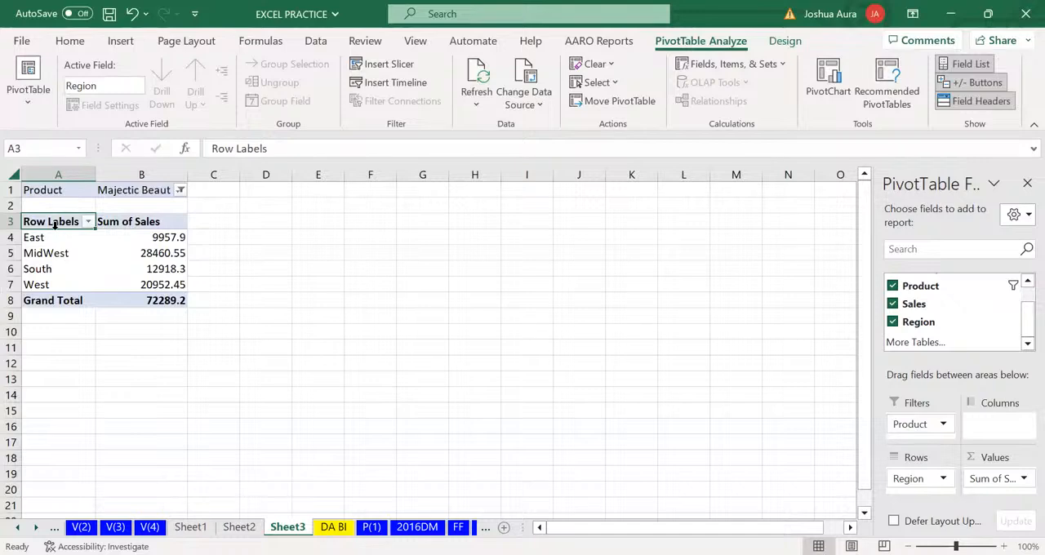